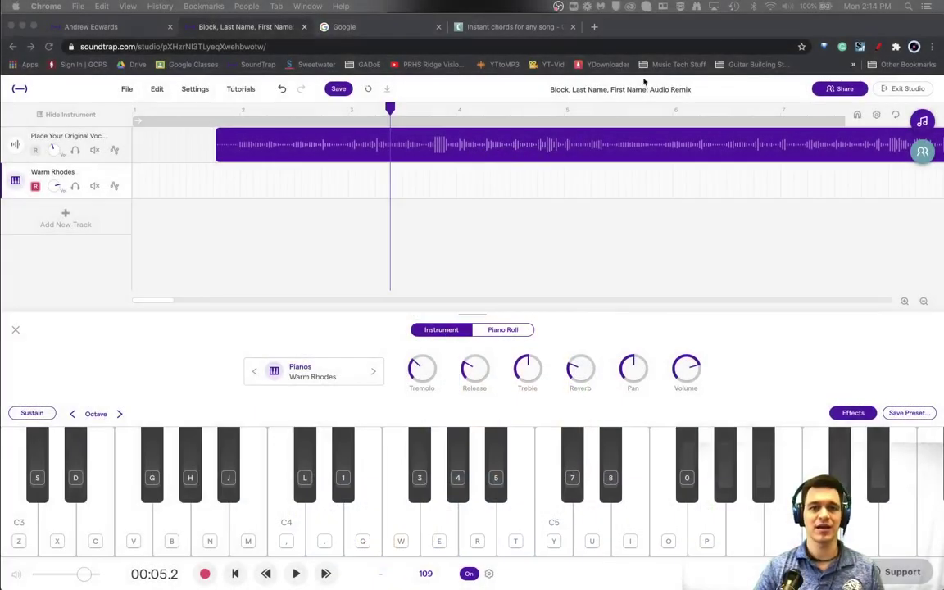
Step: Focus the Soundtrap studio and move the playhead back to bar 2 at 00:02.0
click(498, 235)
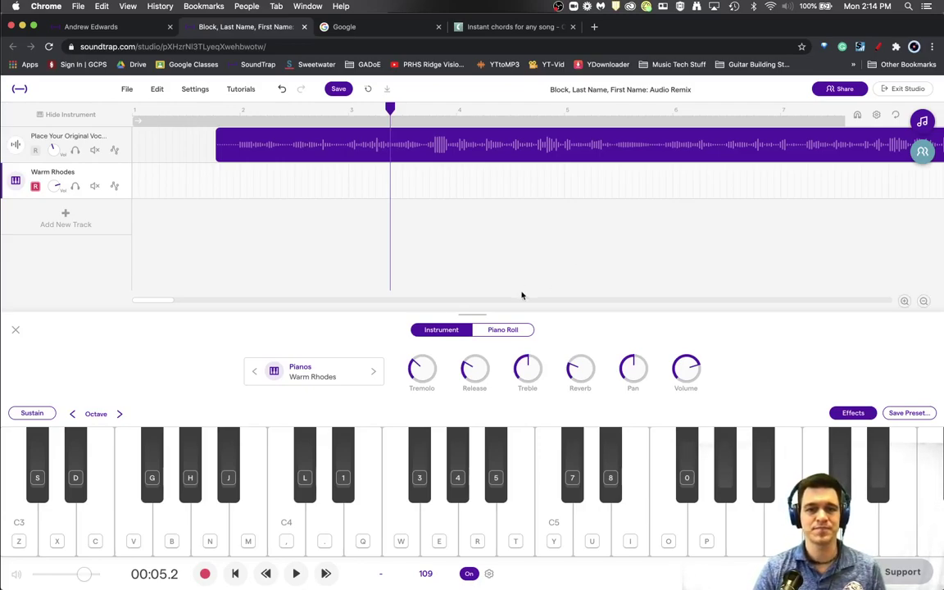
mouse_move(232, 143)
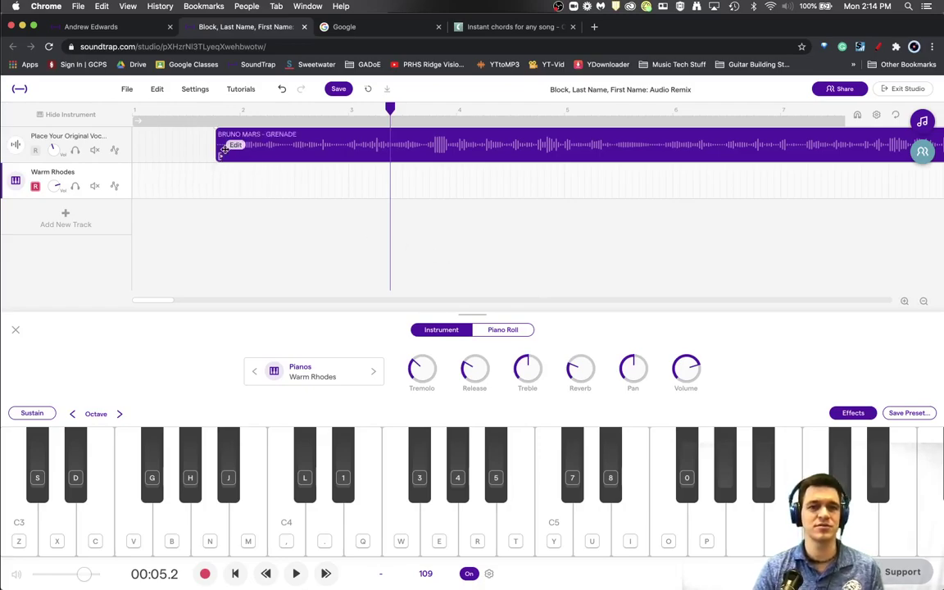
click(235, 110)
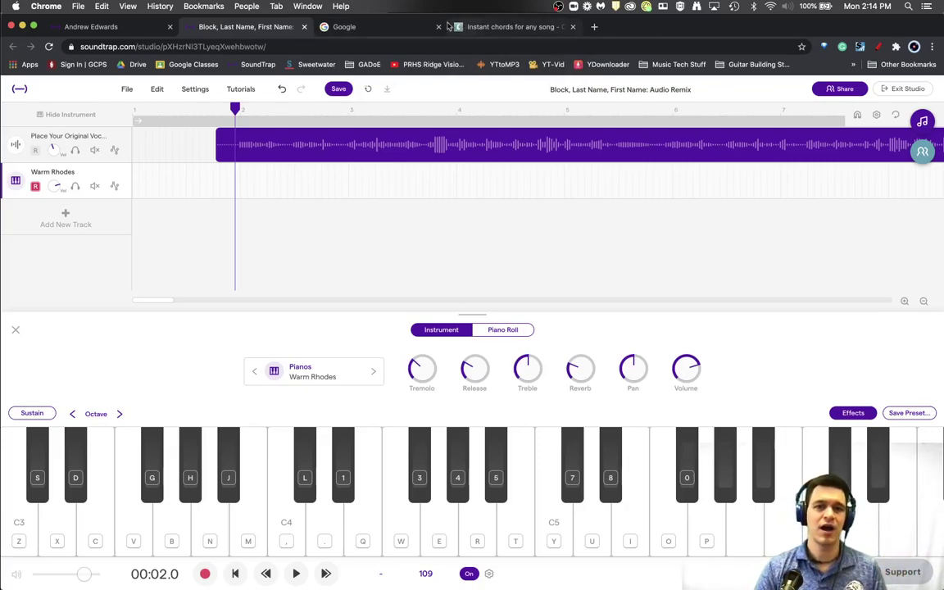
Step: Search Google for 'Grenade Bruno Mars Chords'
click(391, 29)
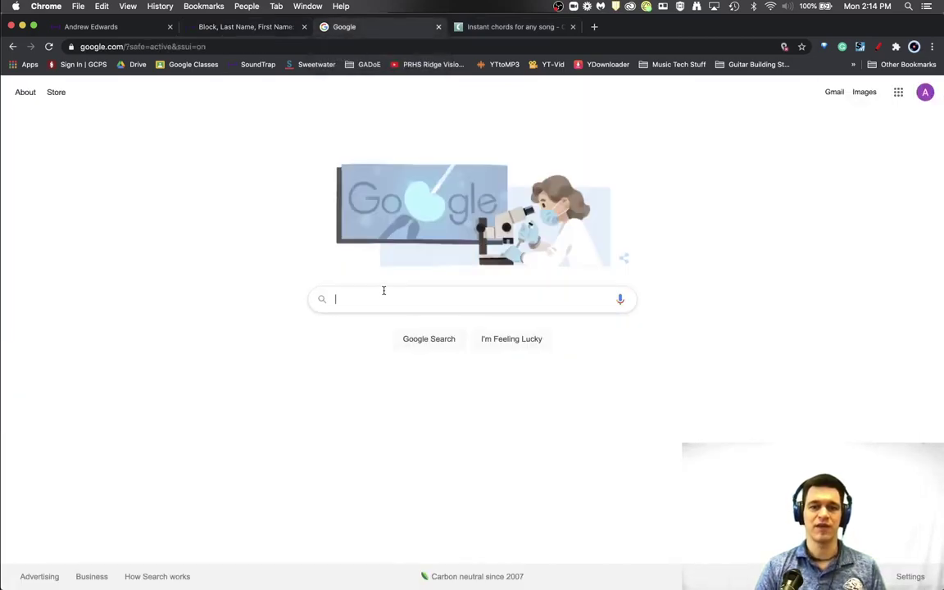
text(Gren)
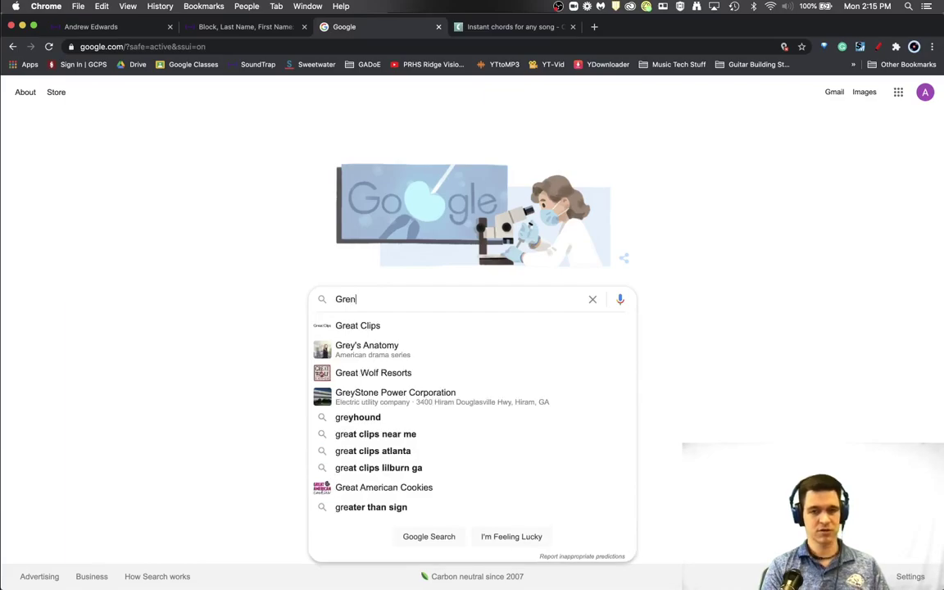
text(ad)
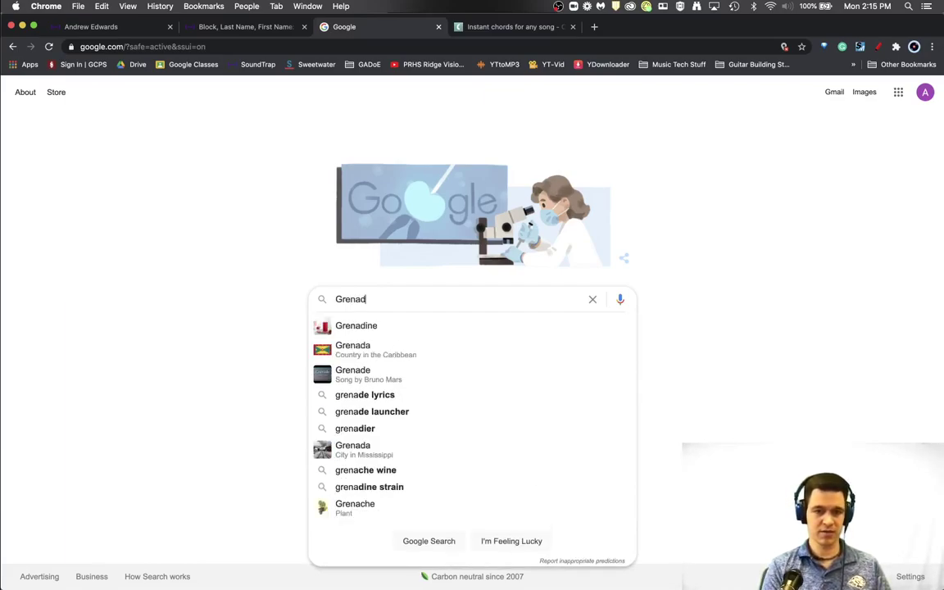
text(e Bruno Mars Ch)
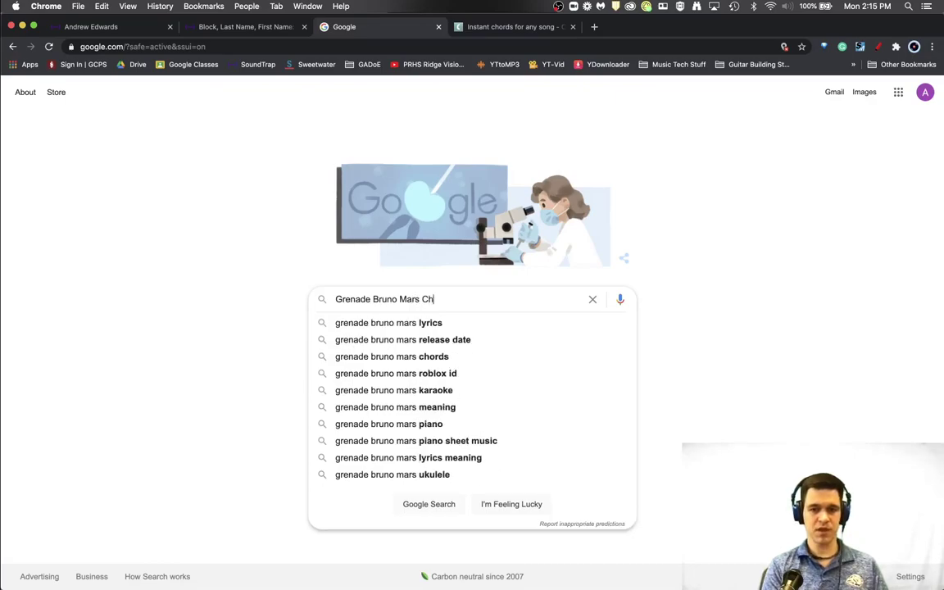
text(ords)
key(Return)
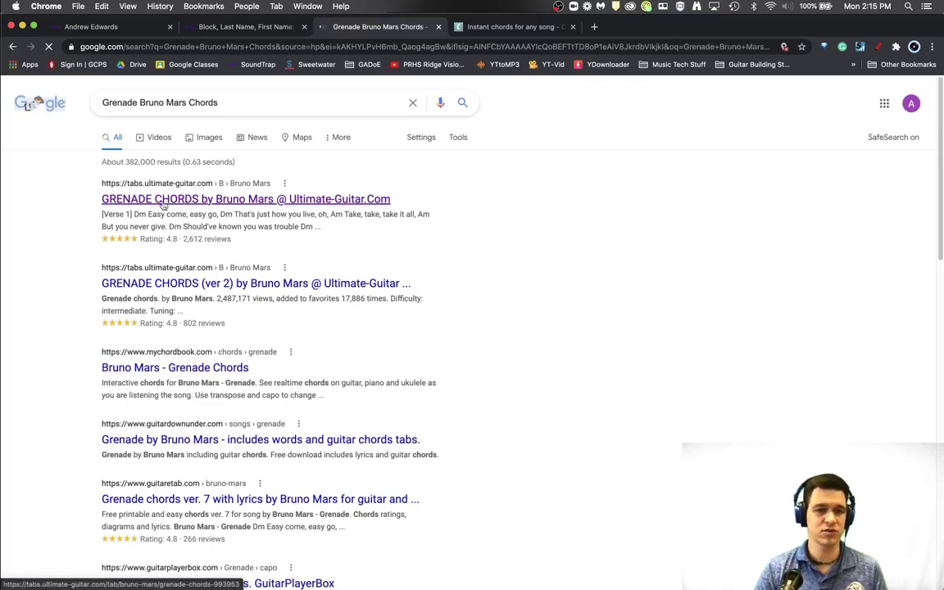
Step: Read the Ultimate Guitar Grenade chart's Verse 1 chords (Dm, Am, Bb), then return to Soundtrap
click(205, 199)
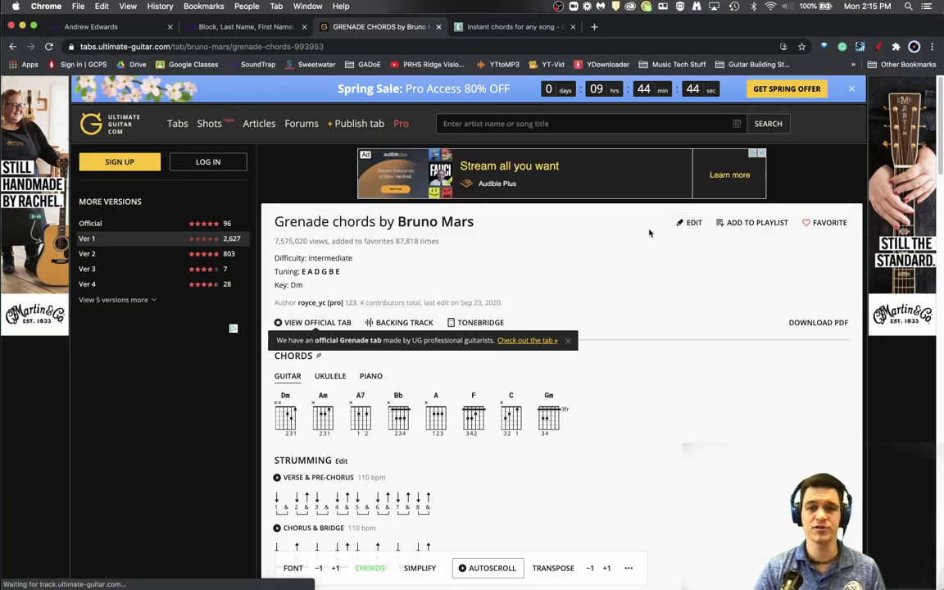
scroll(647, 236, down, 2)
scroll(642, 240, down, 3)
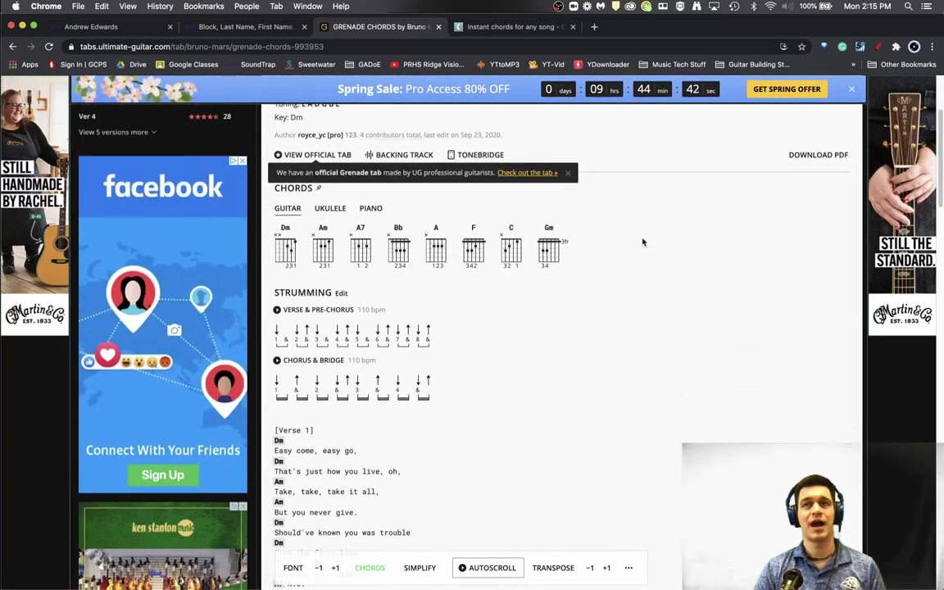
scroll(639, 258, down, 5)
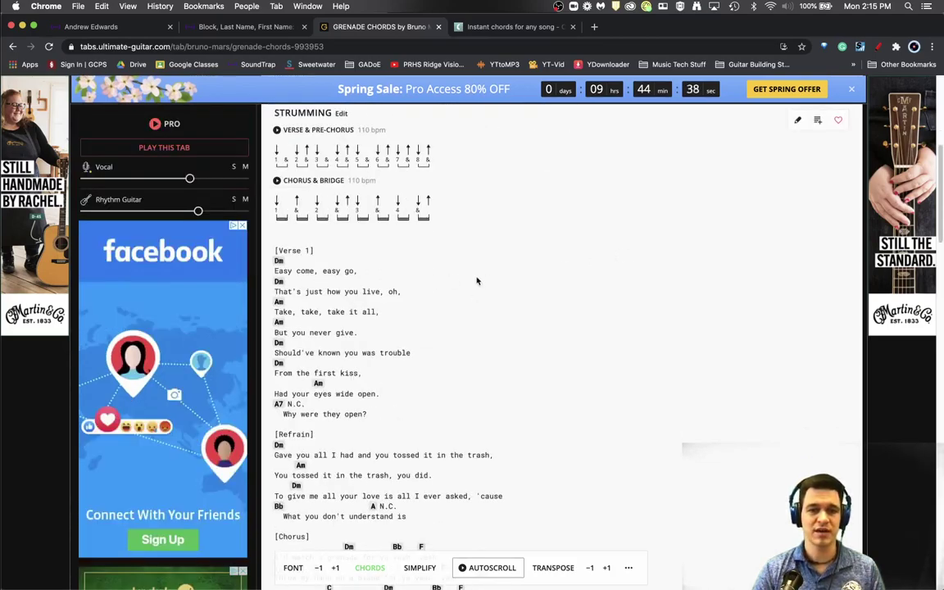
scroll(486, 264, down, 1)
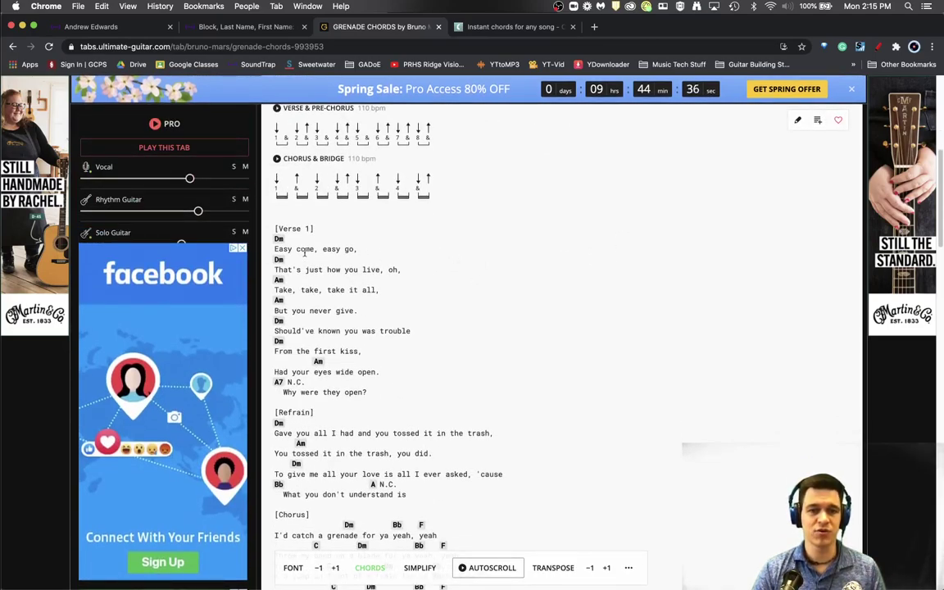
mouse_move(281, 246)
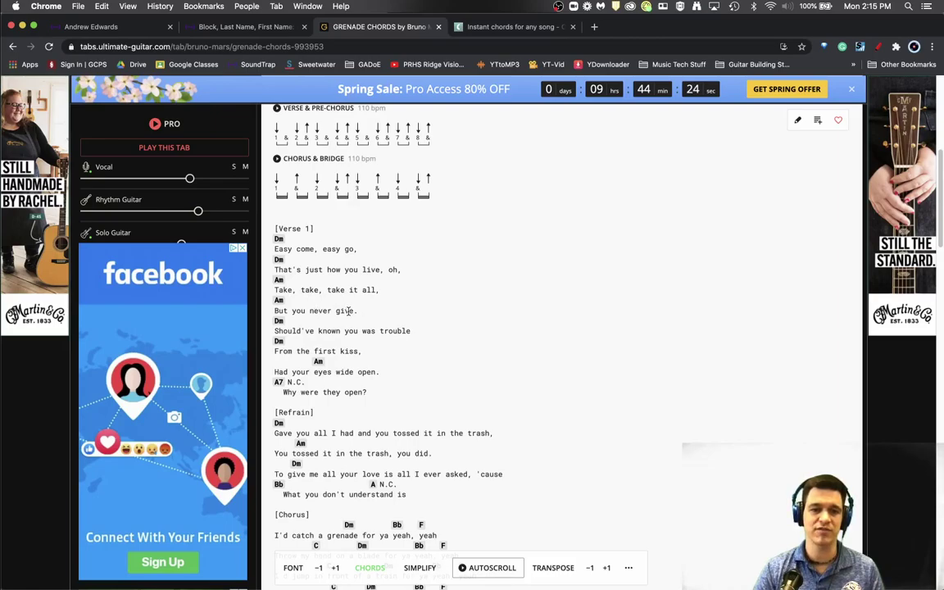
scroll(332, 315, down, 1)
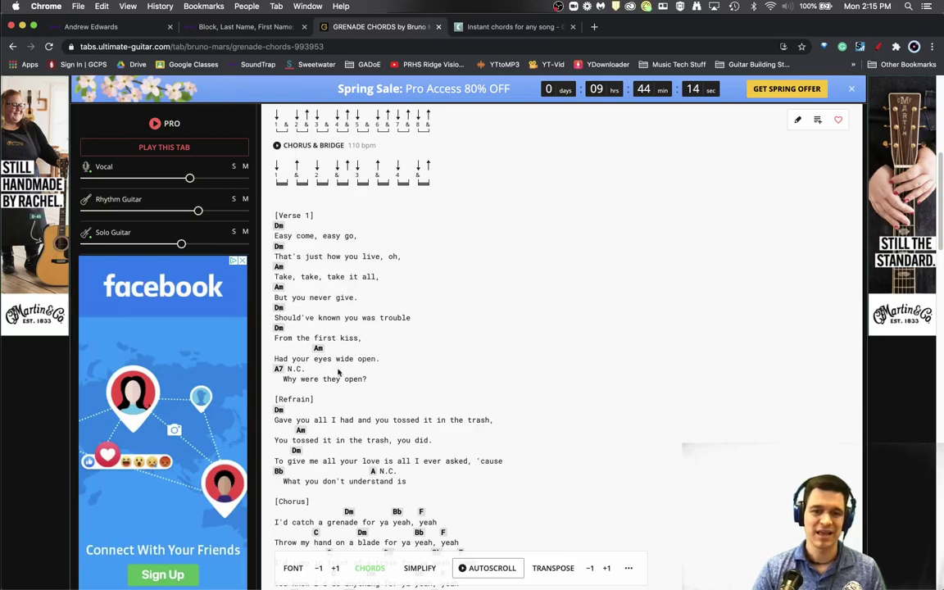
mouse_move(281, 373)
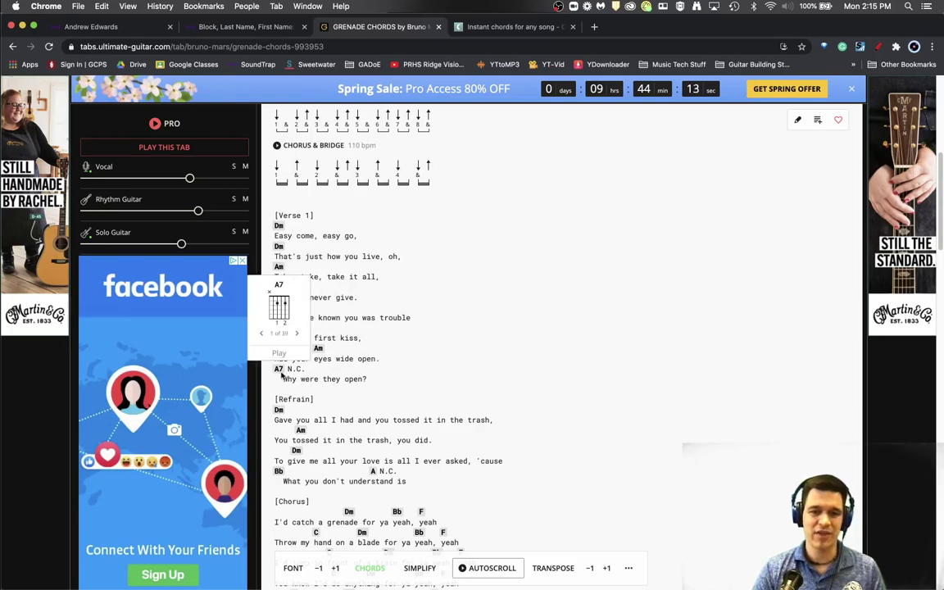
click(228, 33)
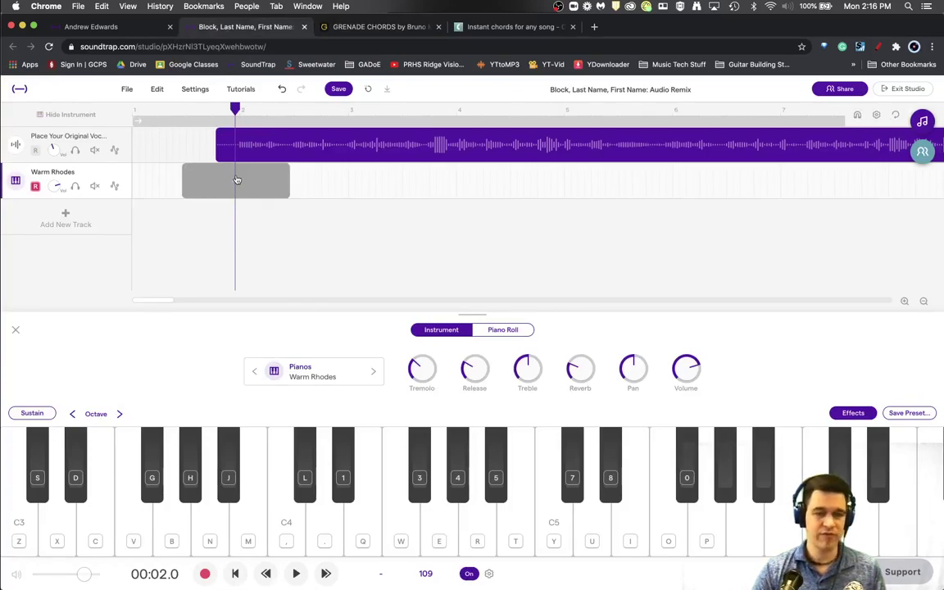
Step: Create a Warm Rhodes region at bar 2 and stretch it out to about bar 13
scroll(236, 180, up, 5)
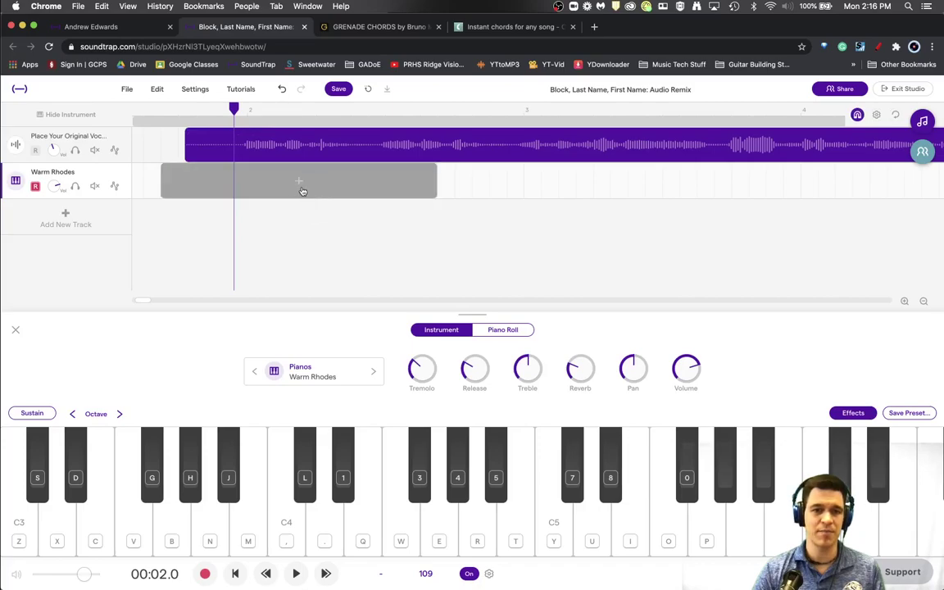
click(382, 191)
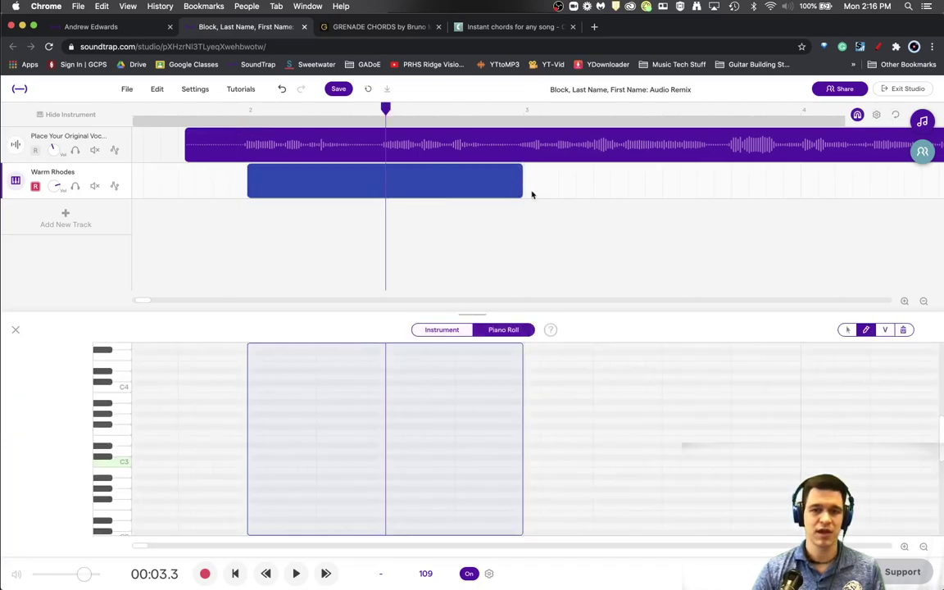
drag(521, 190, 938, 193)
Step: Zoom back in on the empty region and glance at the Grenade chord sheet before returning
scroll(276, 289, down, 5)
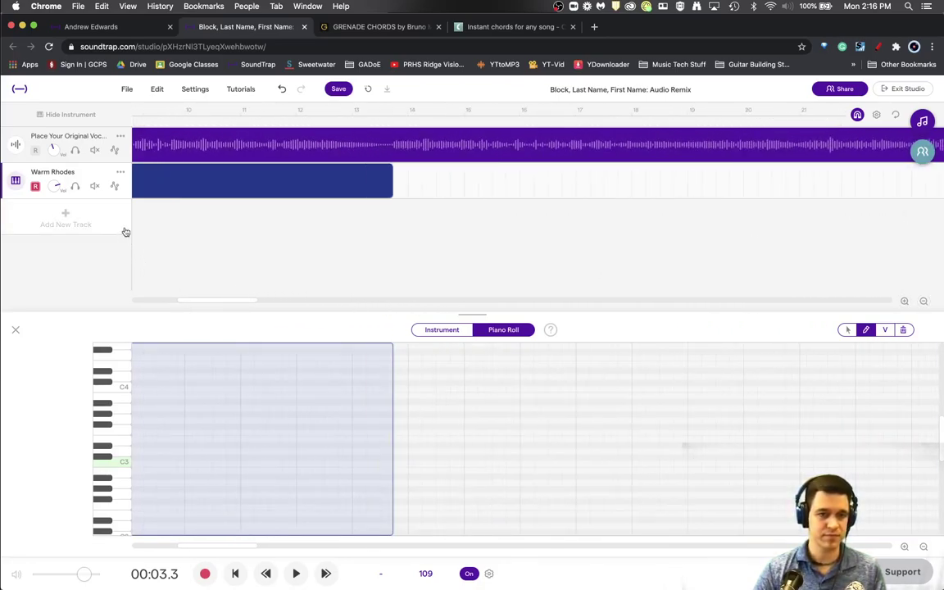
scroll(130, 215, down, 5)
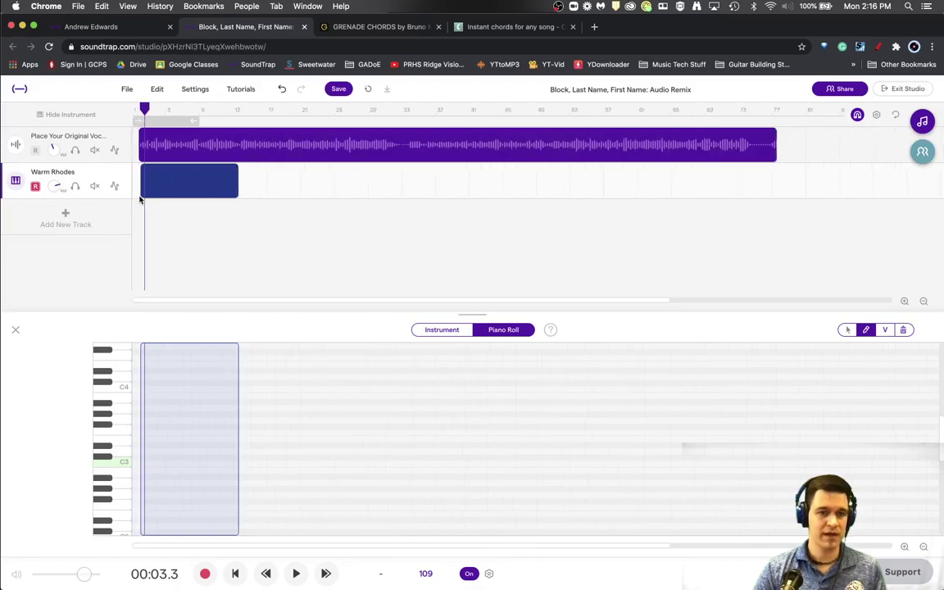
scroll(140, 199, up, 3)
scroll(156, 202, up, 5)
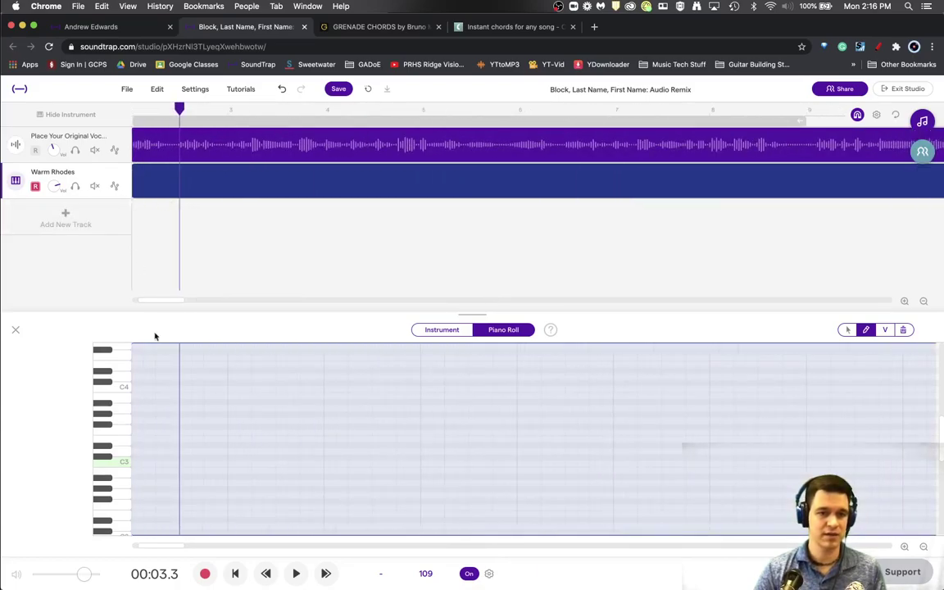
drag(182, 545, 171, 546)
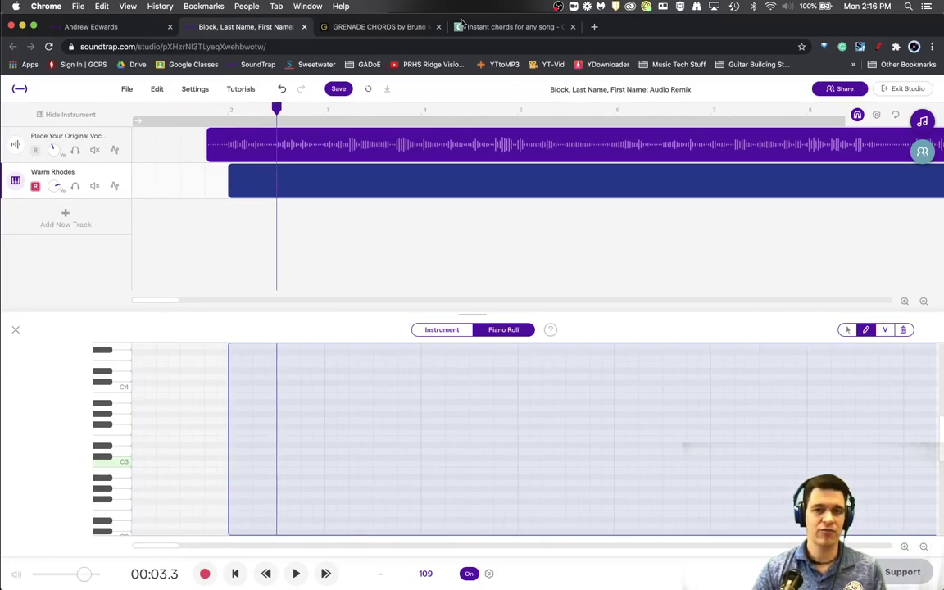
click(349, 27)
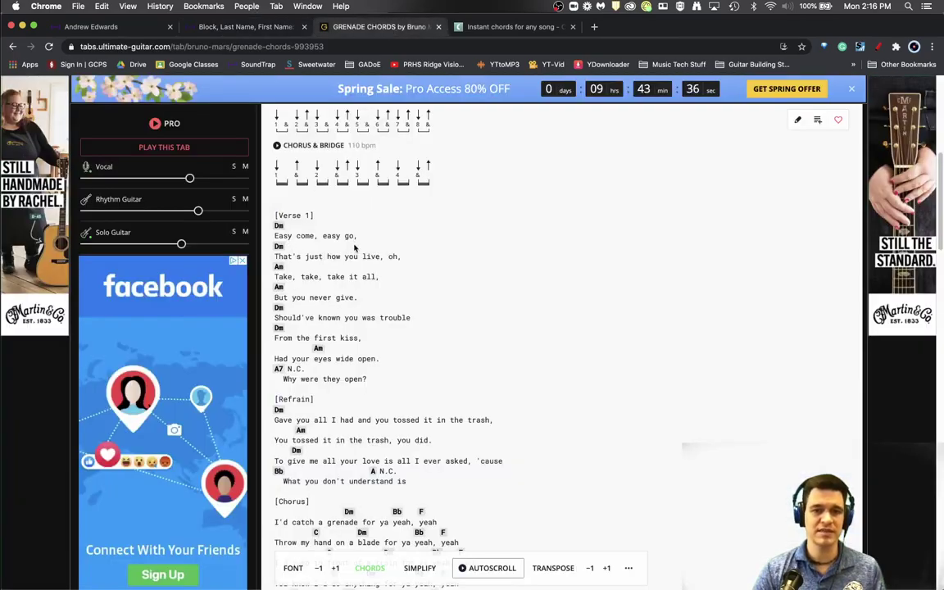
click(223, 27)
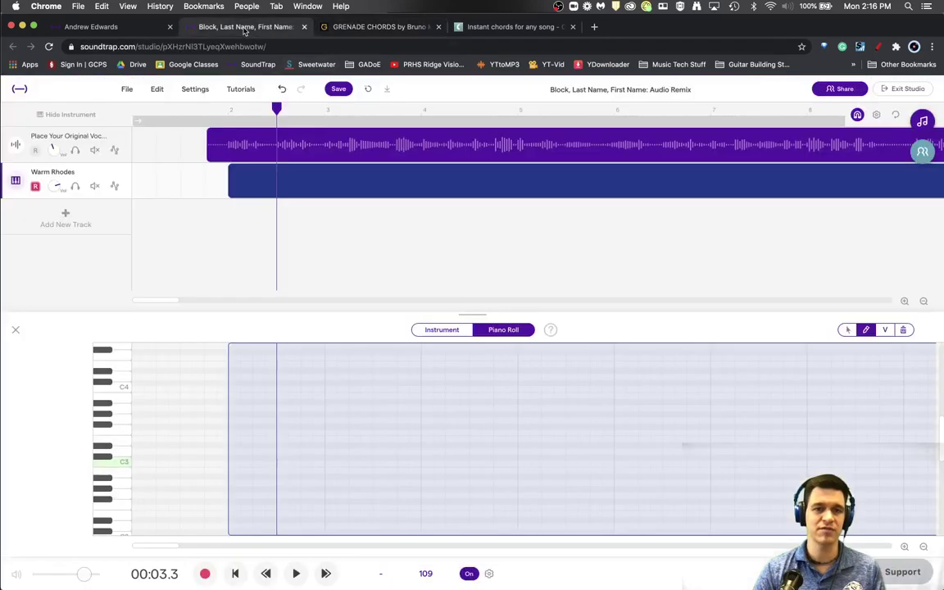
Step: Play the vocal from the start of the region, then stop it
click(228, 109)
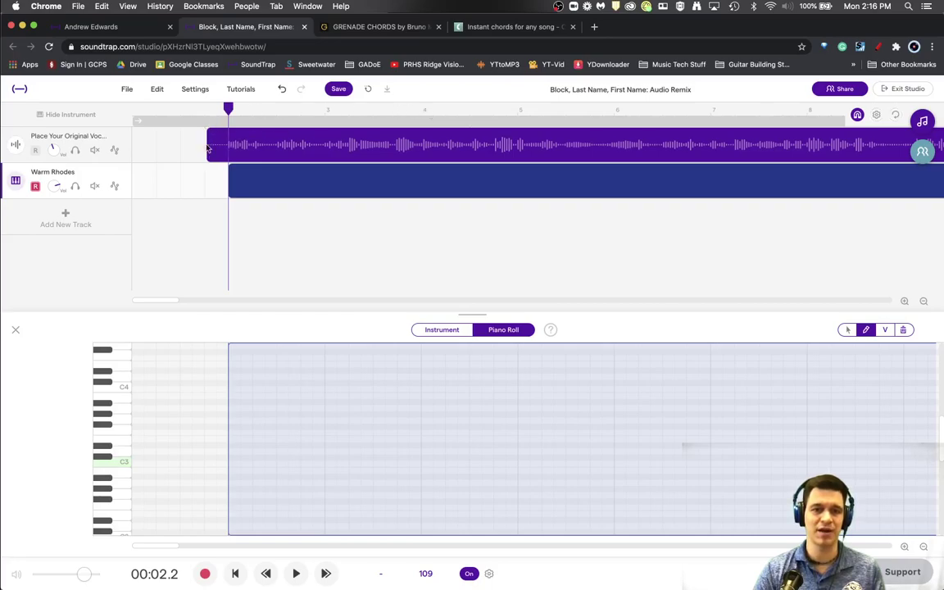
key(space)
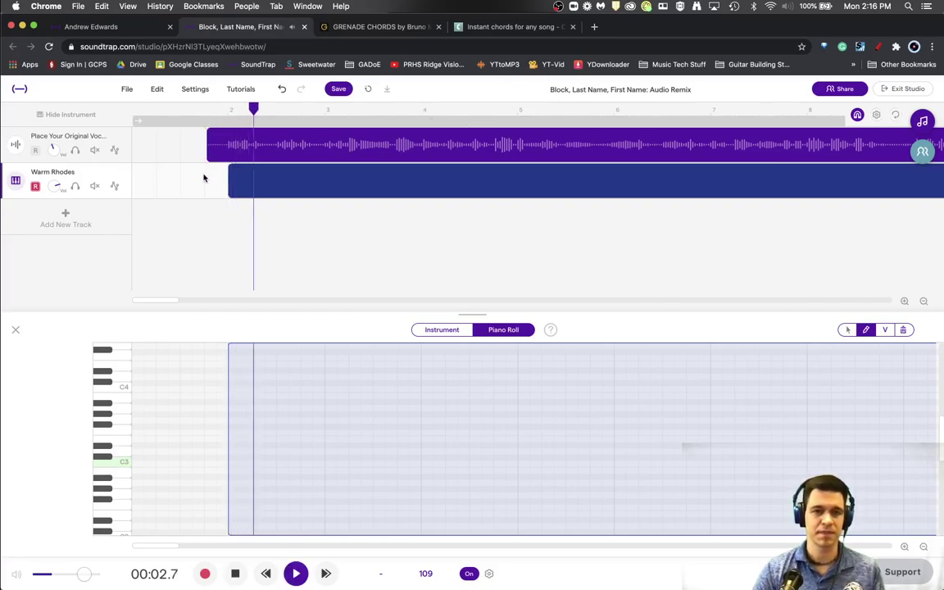
mouse_move(270, 180)
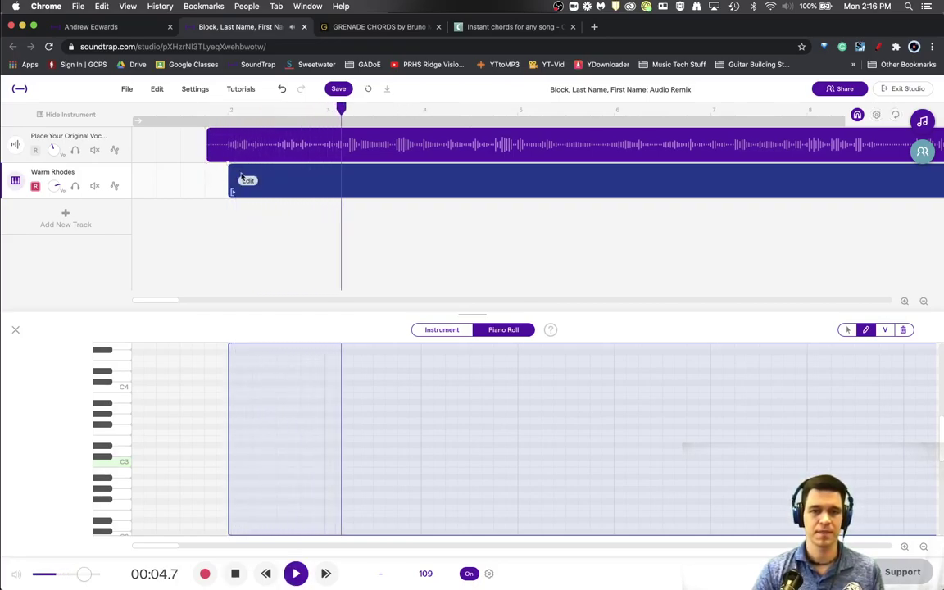
key(space)
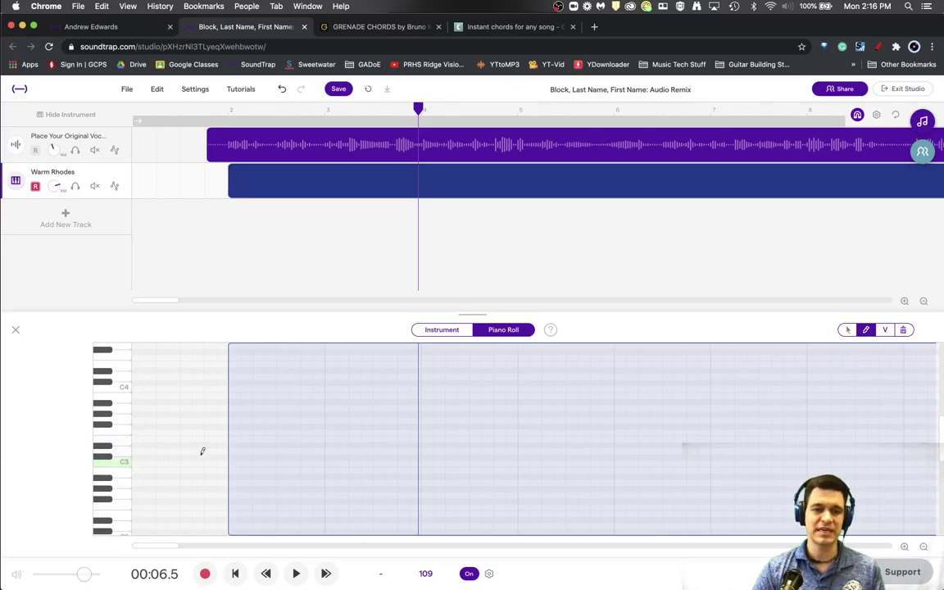
Step: Draw a D minor chord built up from a two-bar D3 note across bars 2–4
mouse_move(233, 447)
mouse_down()
mouse_move(418, 460)
mouse_move(411, 463)
mouse_up()
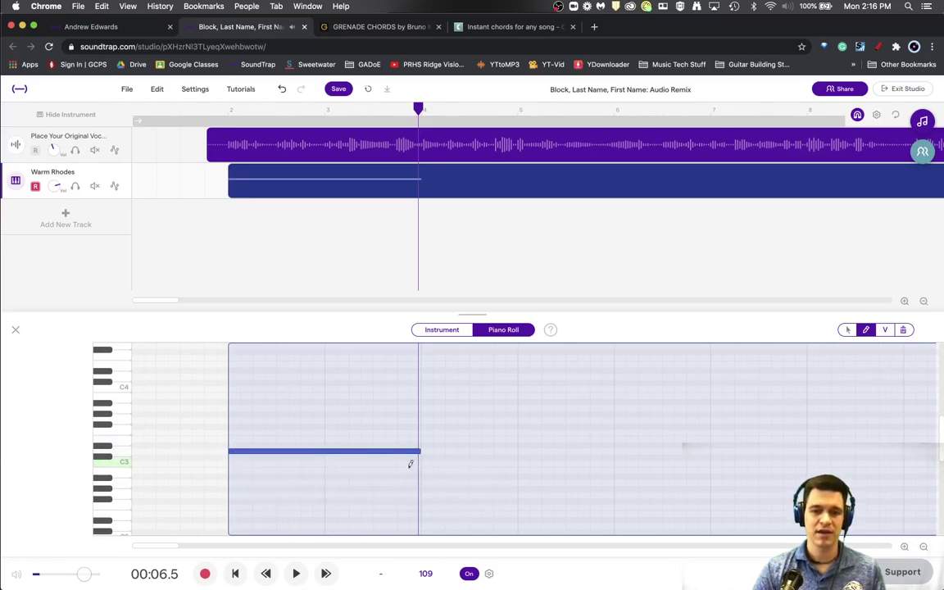
click(233, 431)
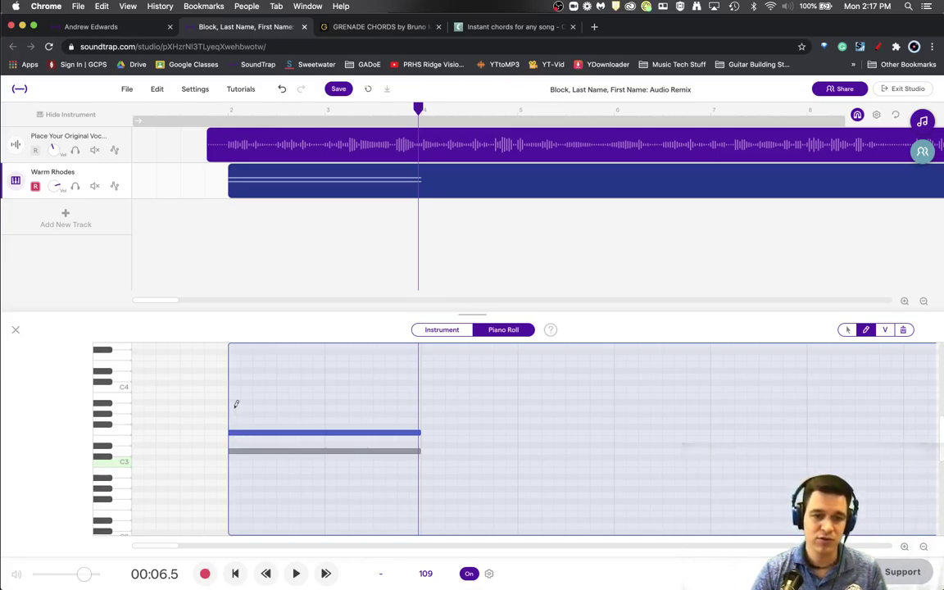
click(231, 407)
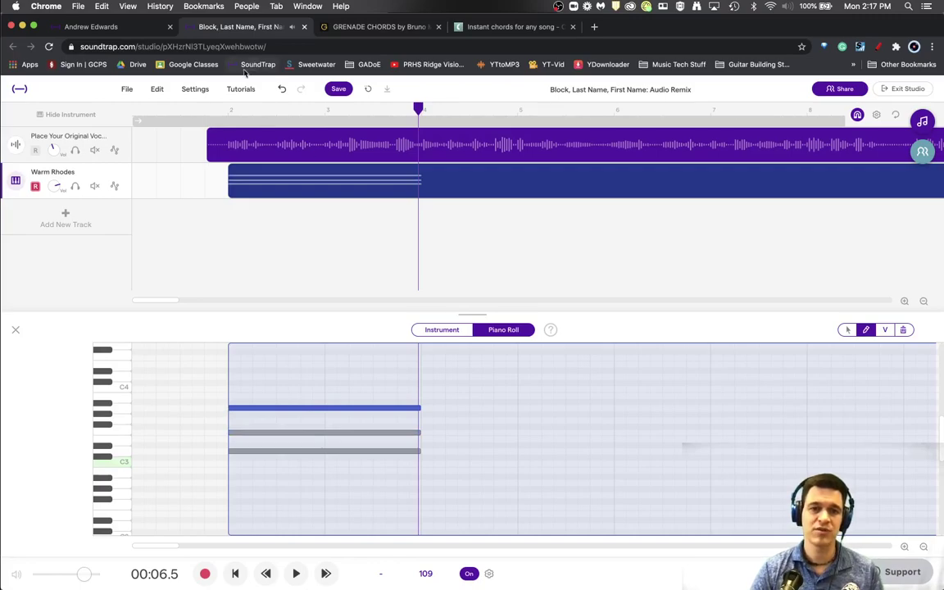
Step: Play back the new Dm chord from bar 2, then switch the metronome off
click(218, 111)
key(space)
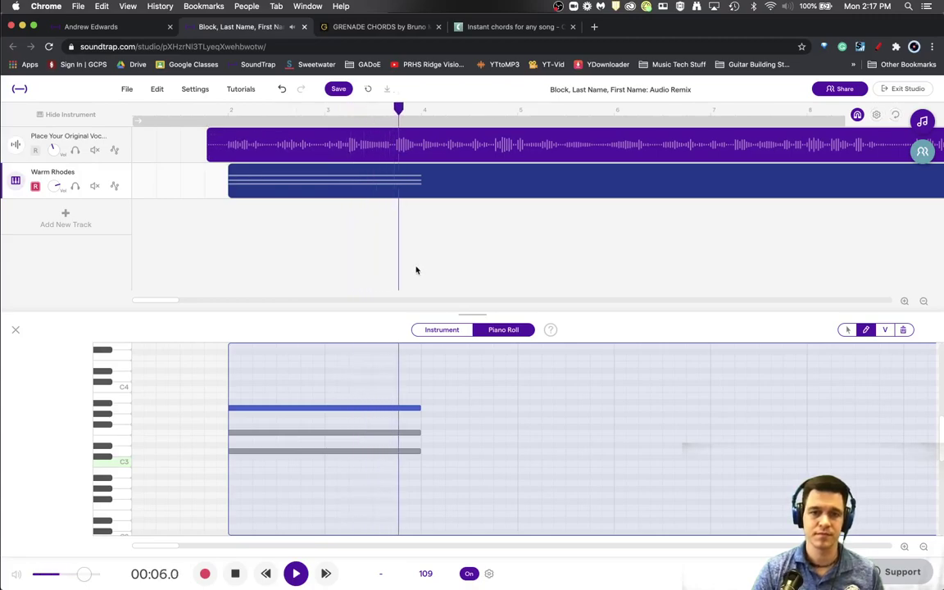
key(space)
click(469, 574)
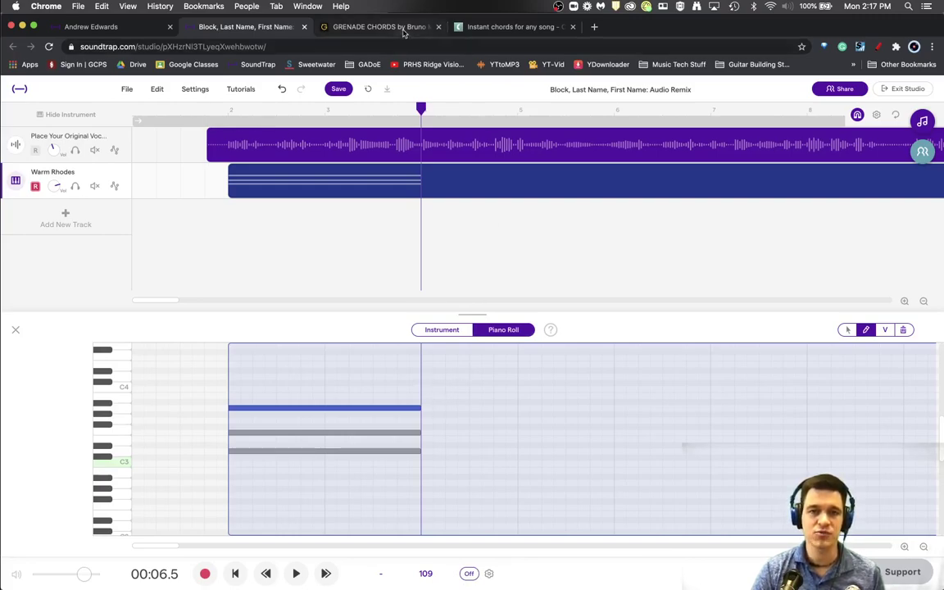
Step: Check the chord sheet, return to Soundtrap and audition a low keyboard pitch
click(364, 27)
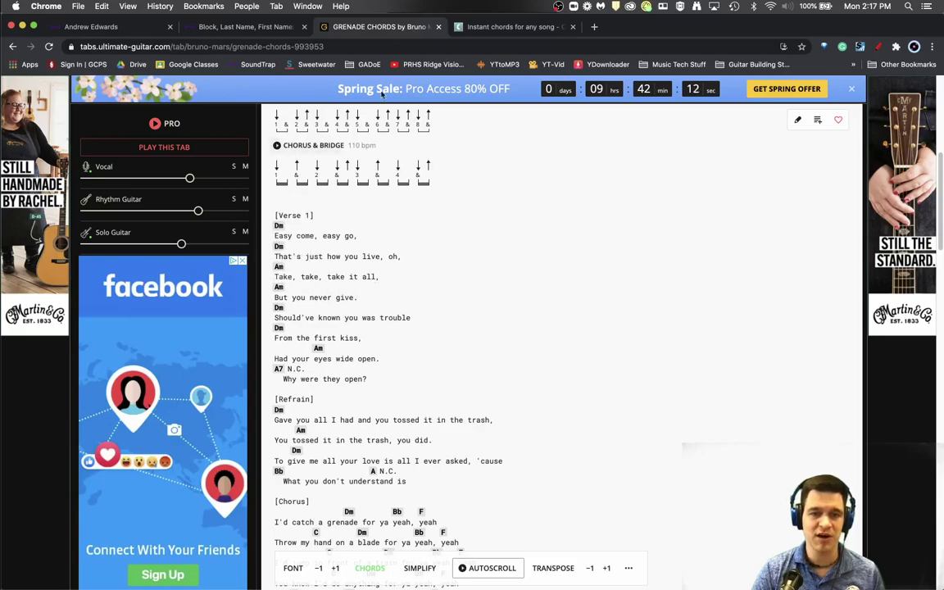
click(284, 29)
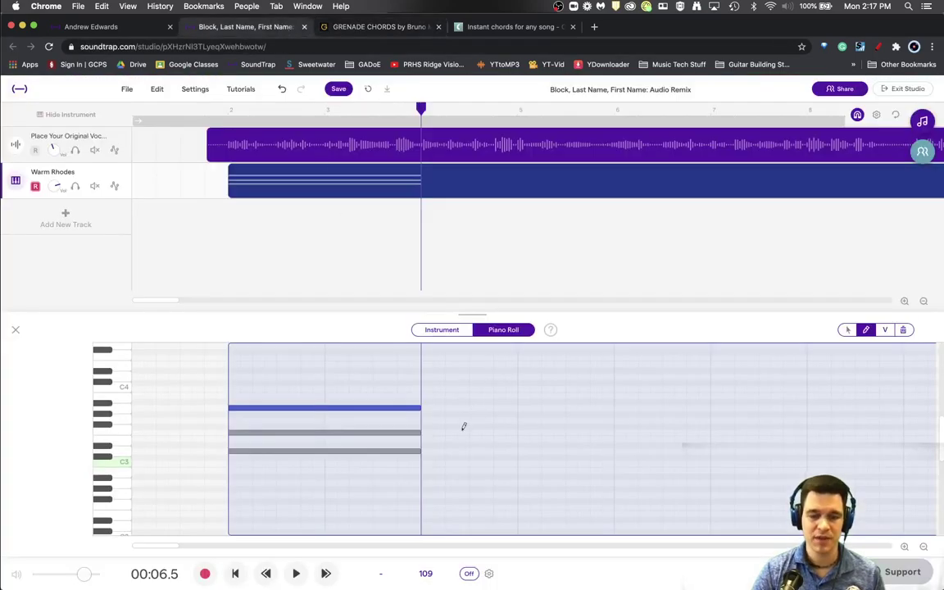
click(123, 457)
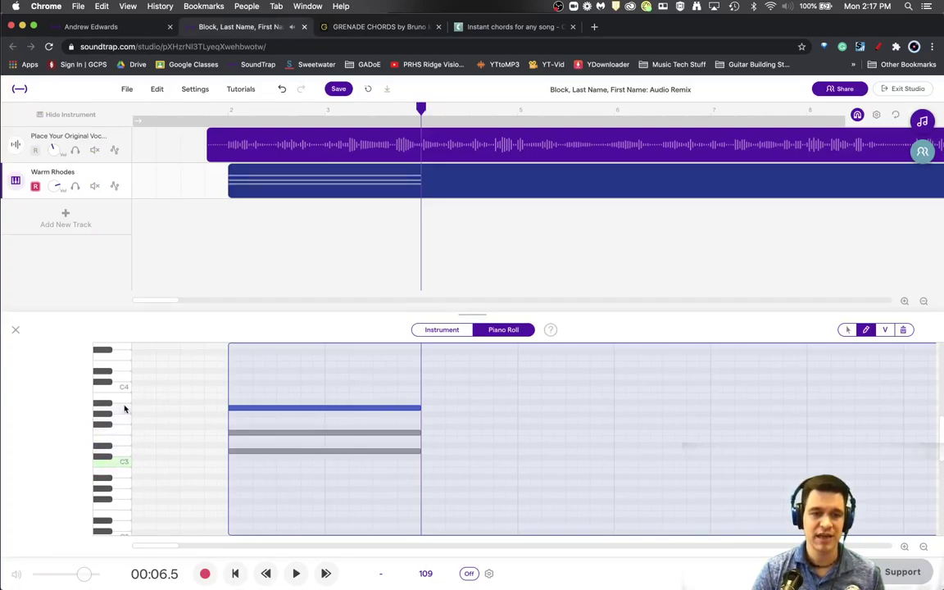
Step: Pencil an A minor chord (A3, C4, E4) across bars 4–6, then view the chord sheet
click(425, 406)
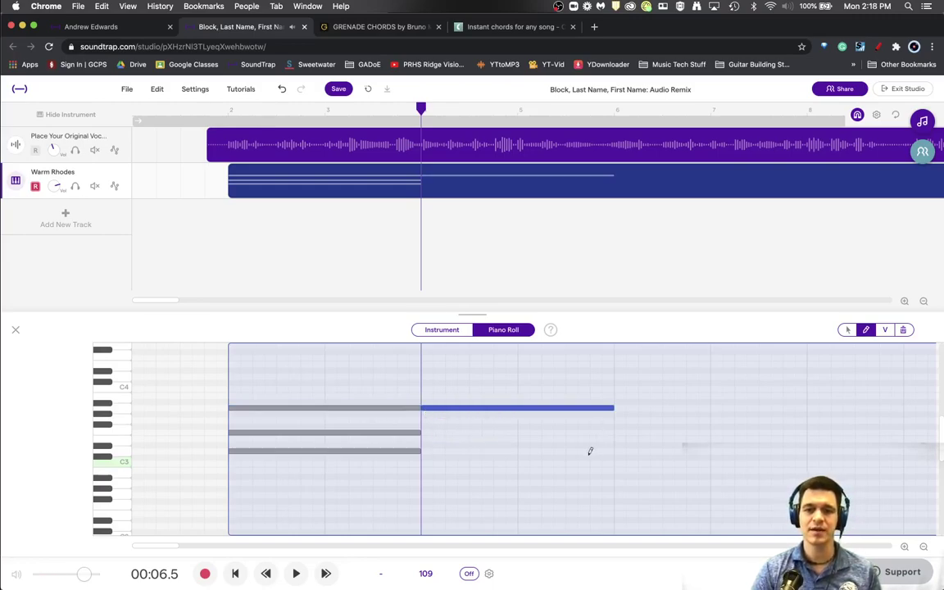
scroll(589, 452, up, 1)
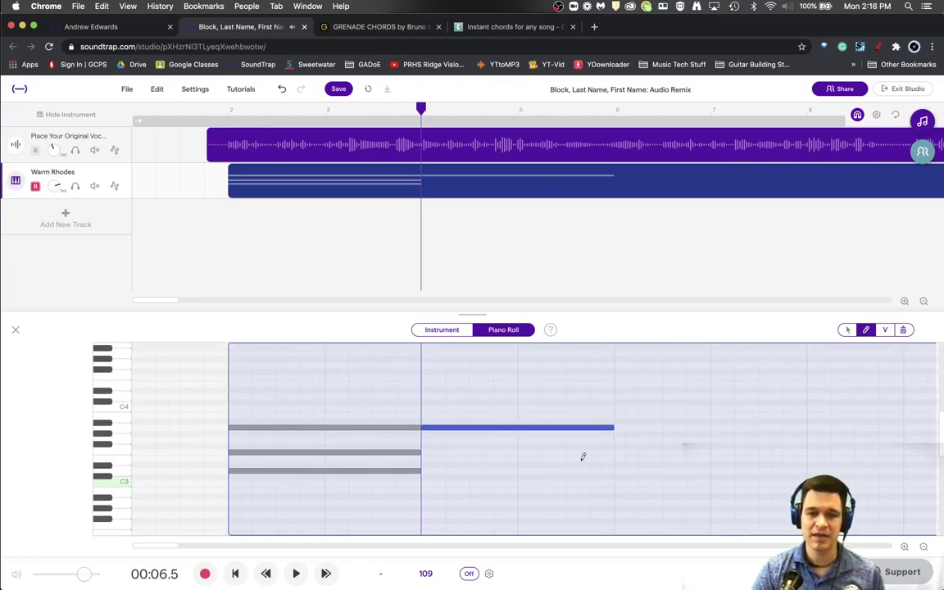
click(425, 406)
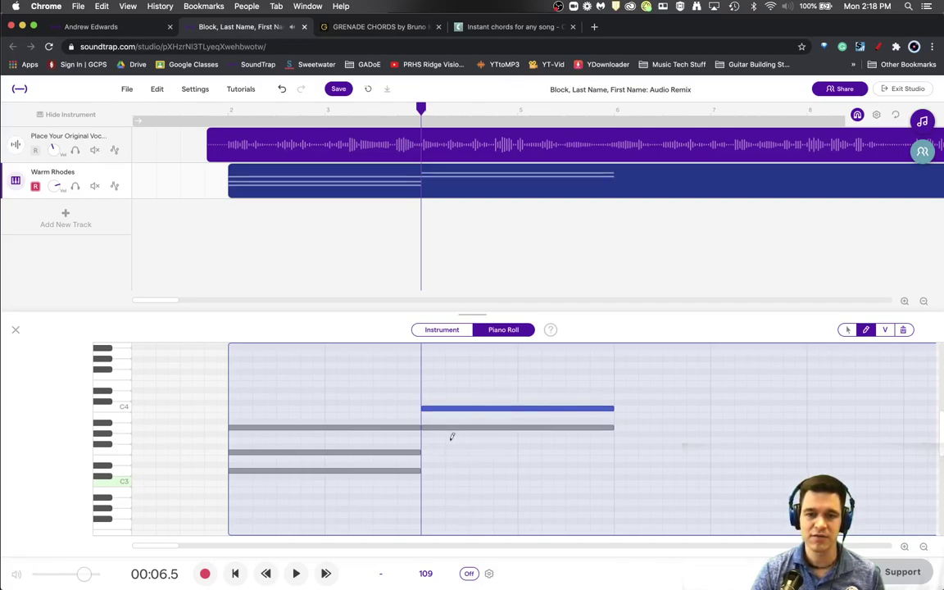
click(426, 382)
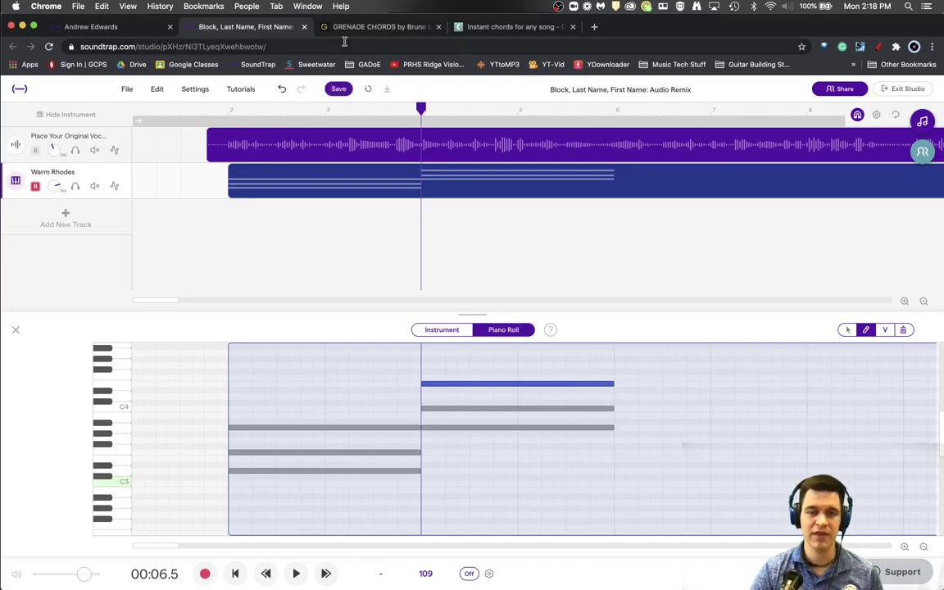
click(375, 27)
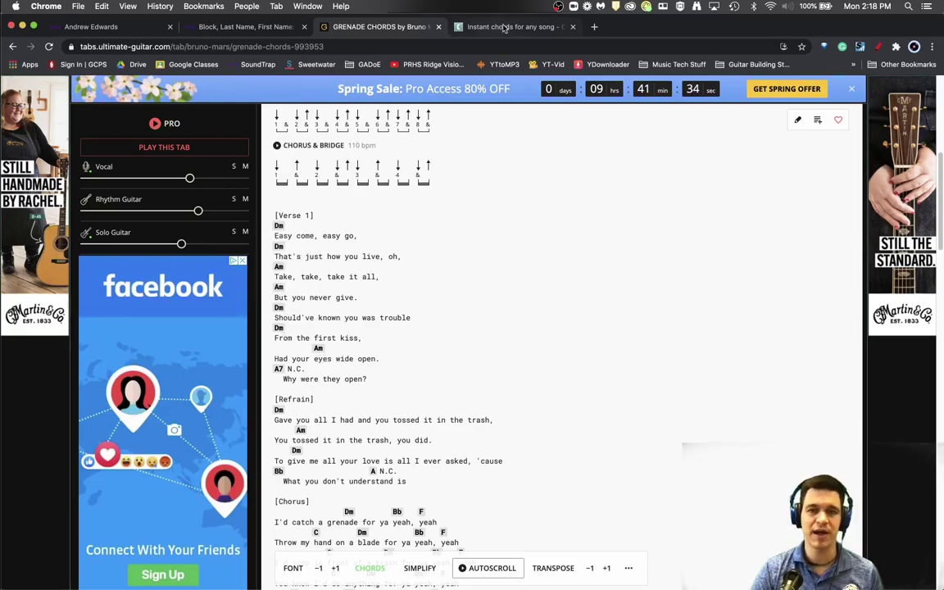
Step: Back in Soundtrap, play the song from bar 6 and stop it
click(504, 27)
click(250, 27)
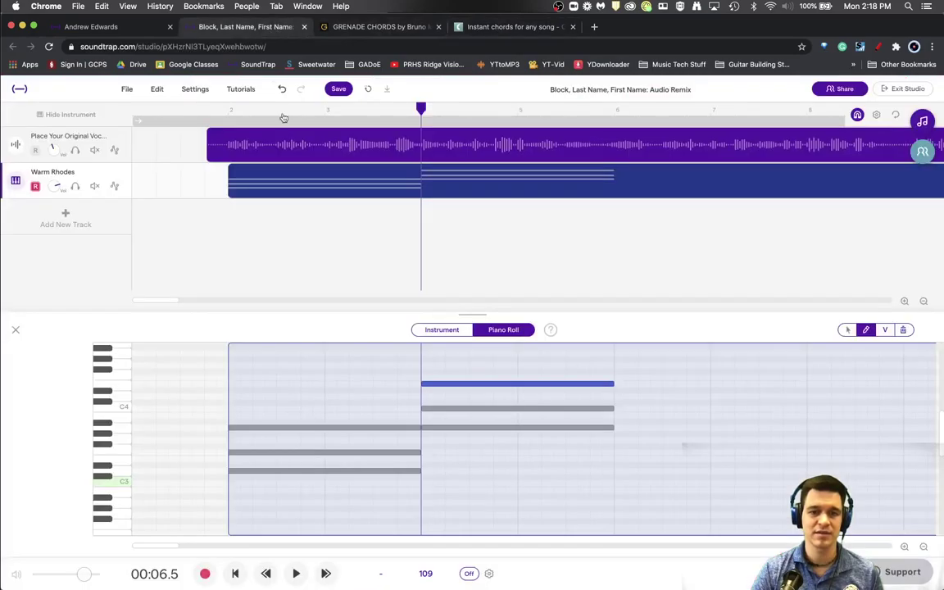
click(615, 115)
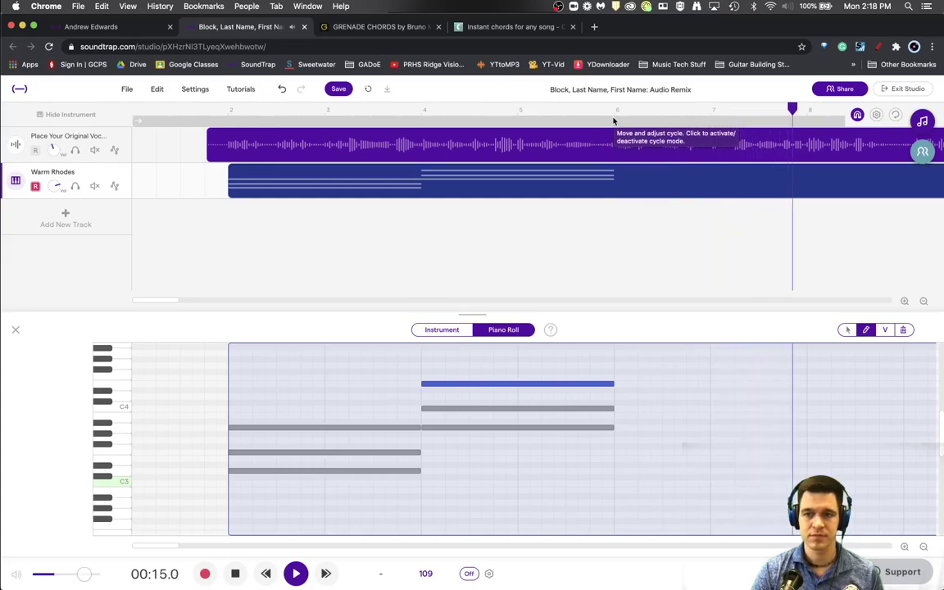
key(space)
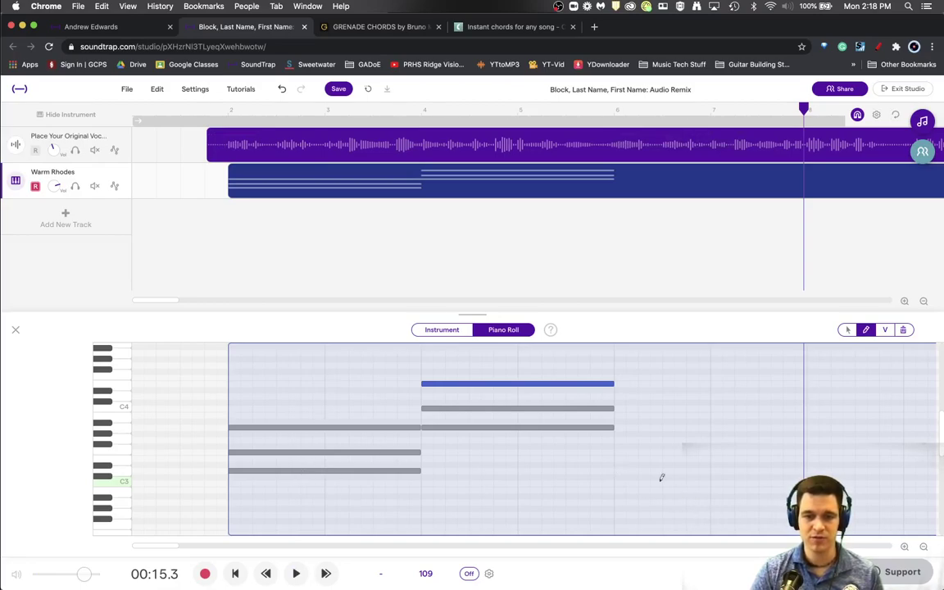
Step: Pencil a D minor chord (D3, F3, A3) in bars 6–8 and play the song
click(619, 468)
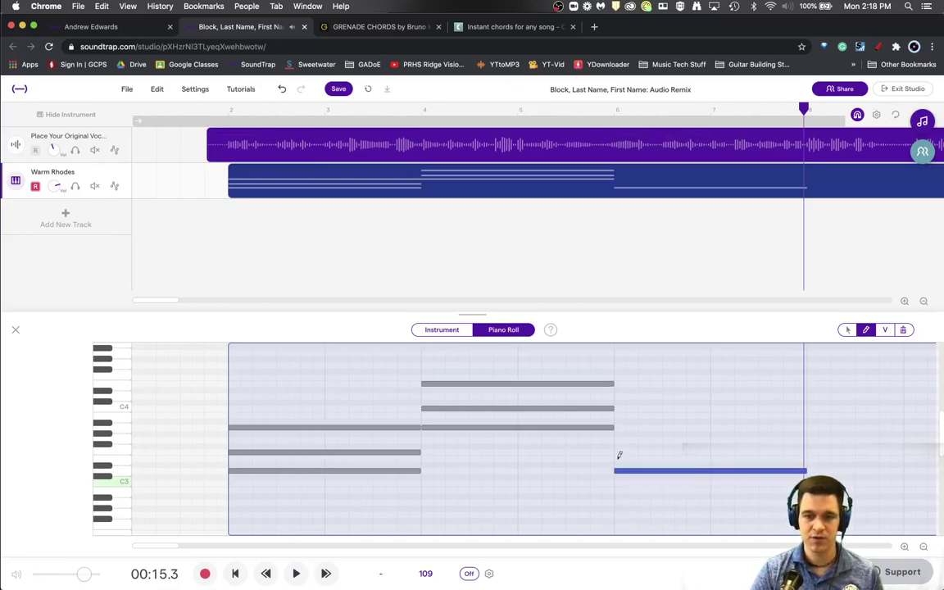
click(618, 451)
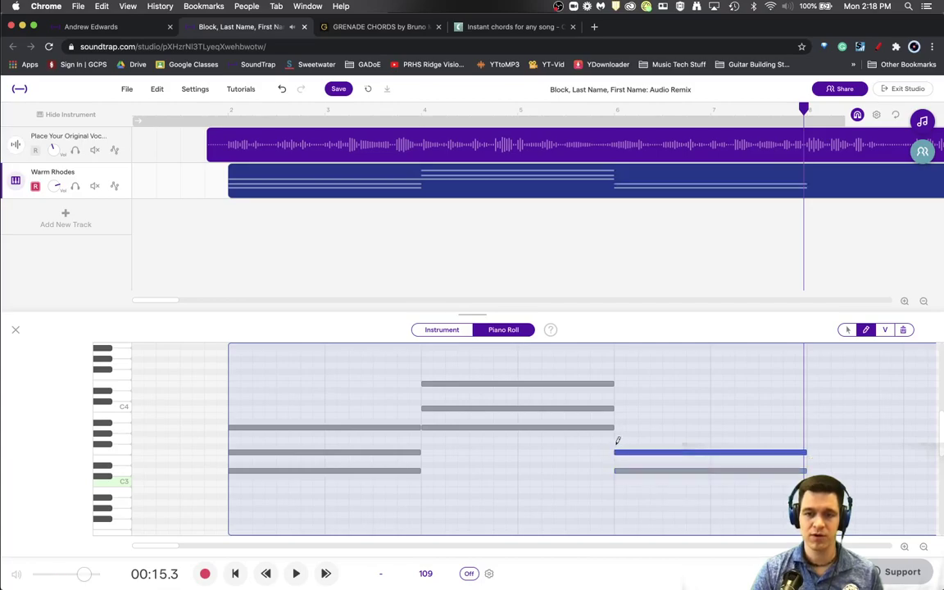
click(620, 426)
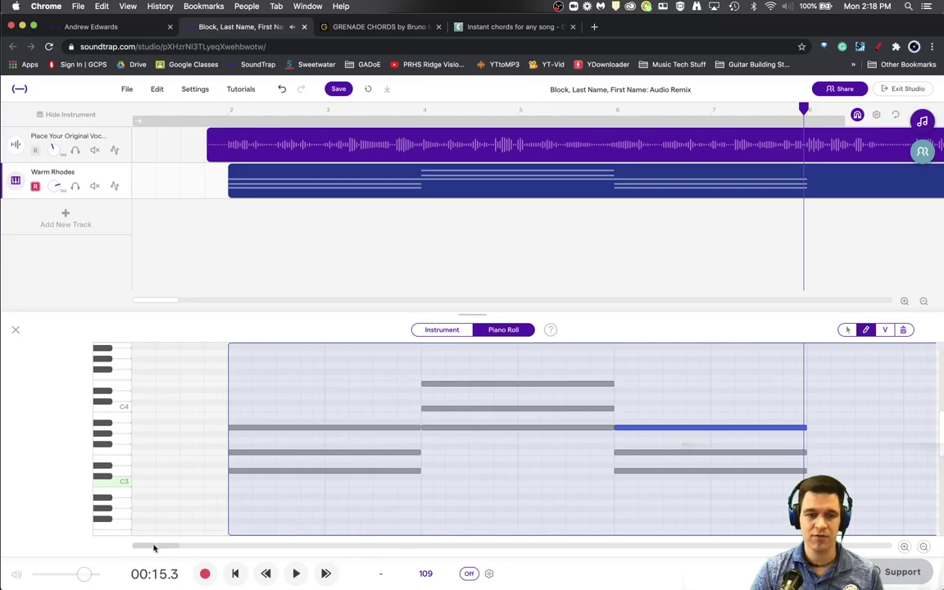
drag(154, 546, 184, 545)
key(space)
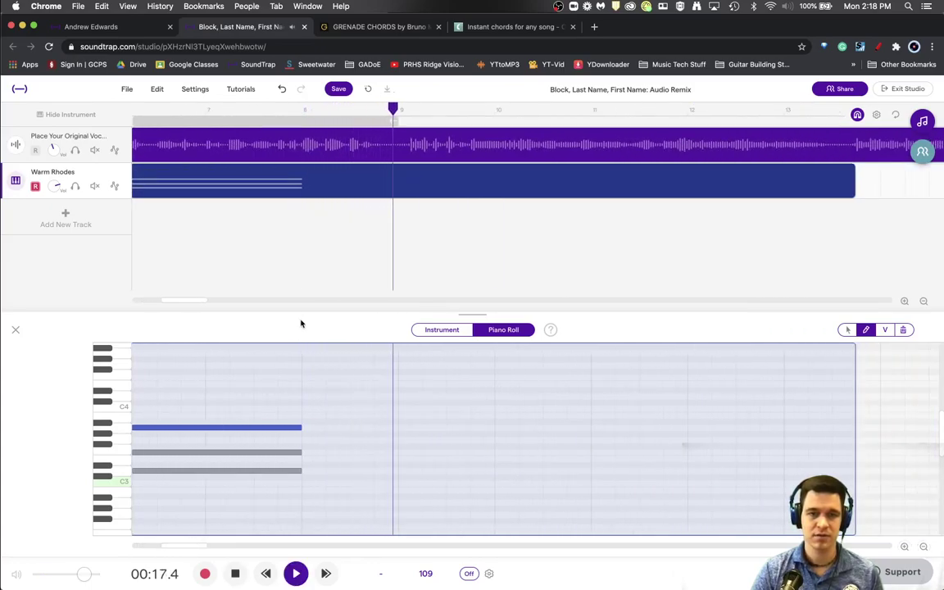
Step: Stop playback, pencil A3, C4 and E4 at bar 8, and trim each note to one bar
key(space)
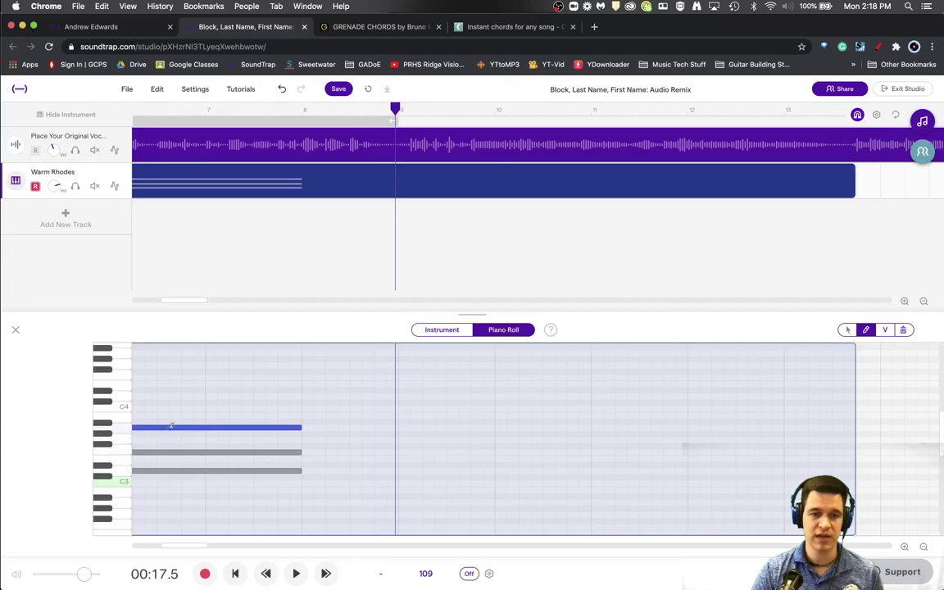
click(308, 426)
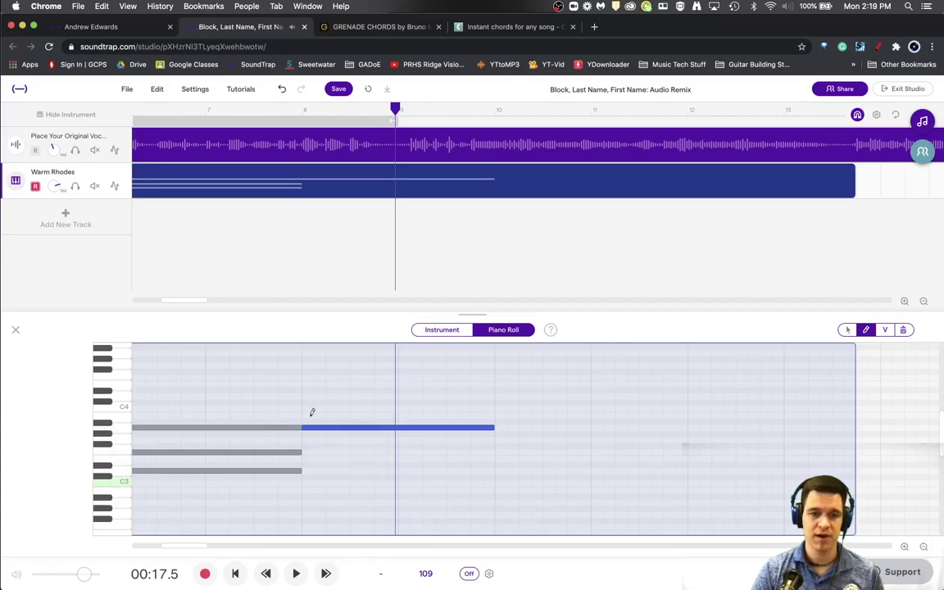
key(Up)
key(Up)
key(Up)
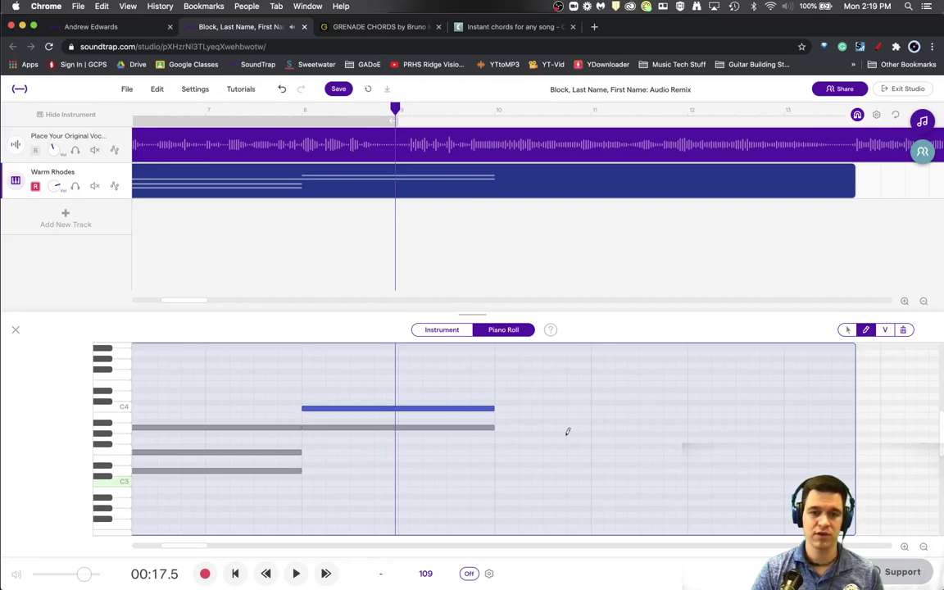
click(306, 382)
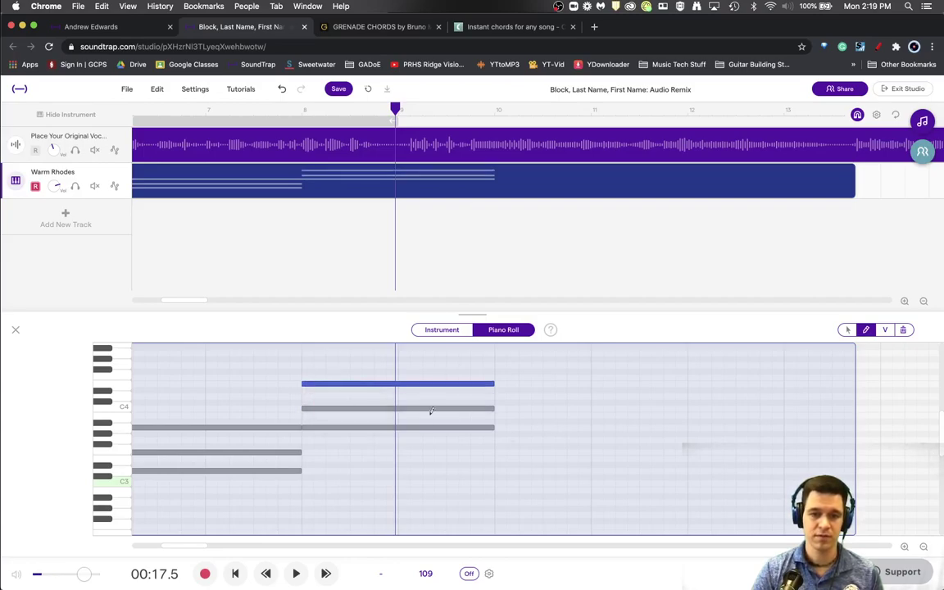
drag(493, 383, 399, 384)
drag(494, 407, 399, 407)
drag(489, 426, 399, 427)
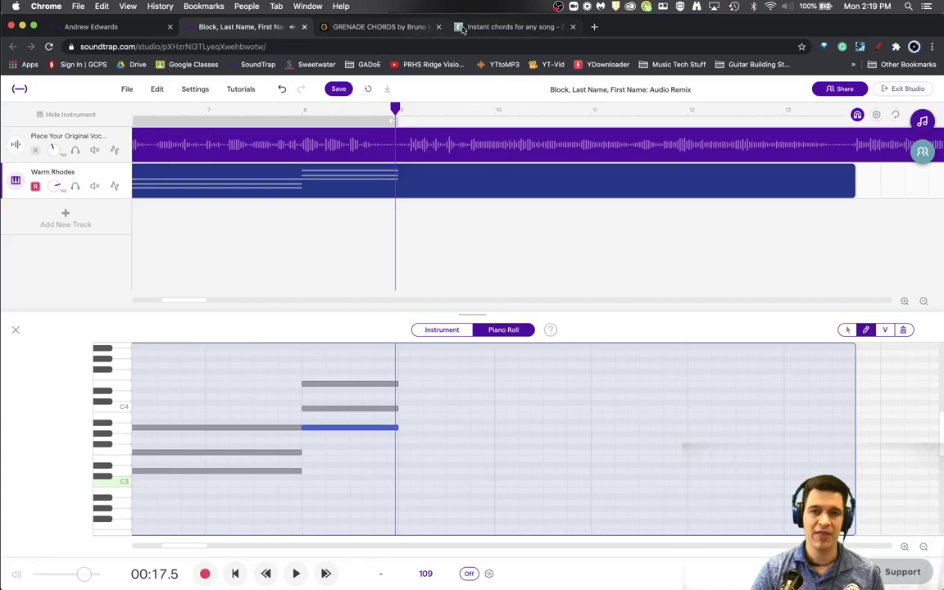
Step: Consult the chord sheet, then build an A7 chord (A3, C♯4, E4, G4) in bar 9
click(385, 27)
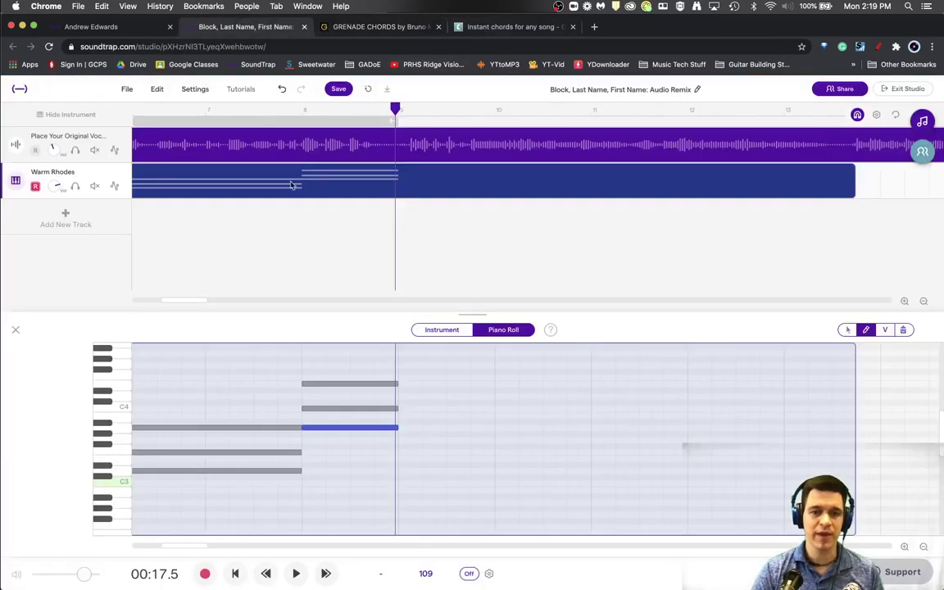
click(218, 27)
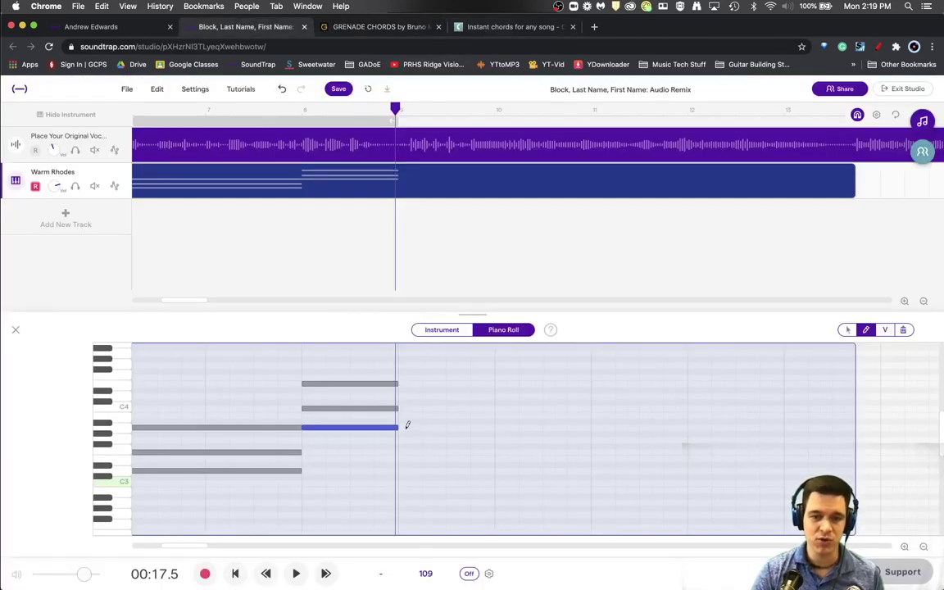
click(405, 427)
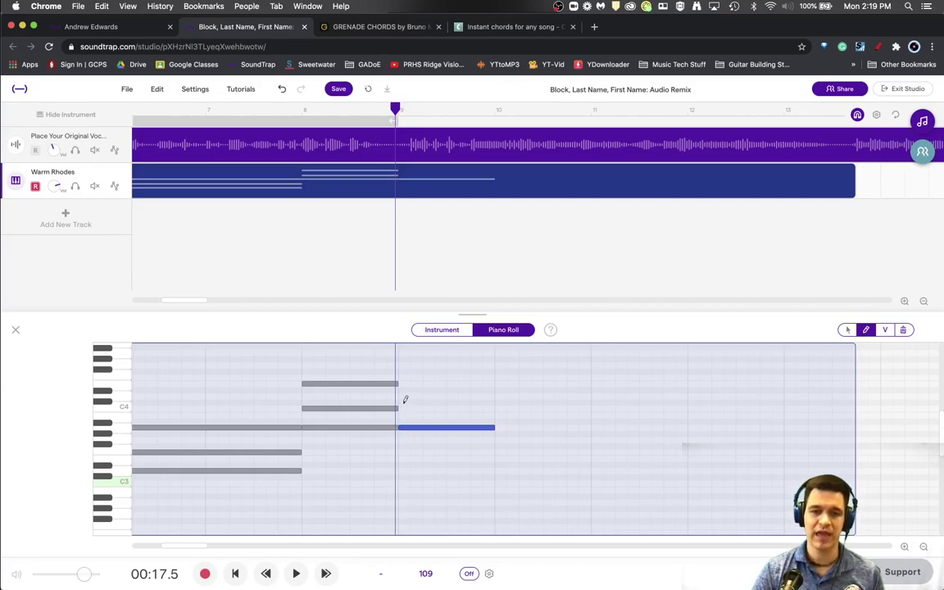
click(402, 401)
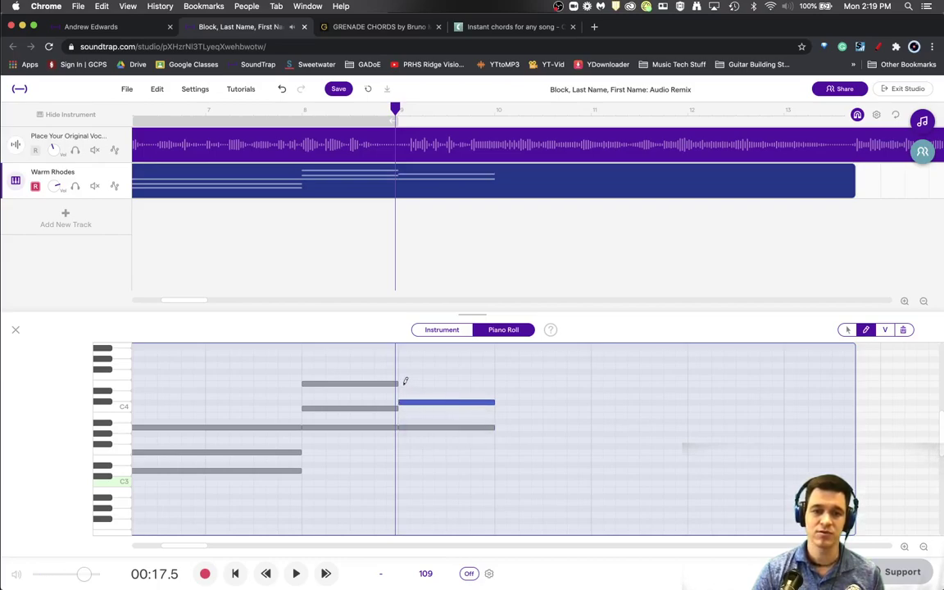
click(405, 382)
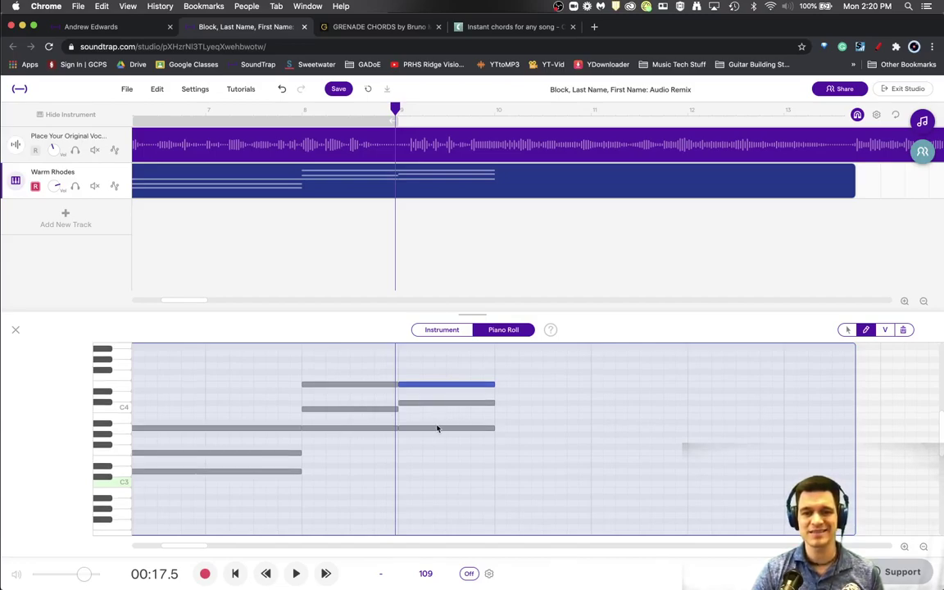
scroll(437, 426, up, 2)
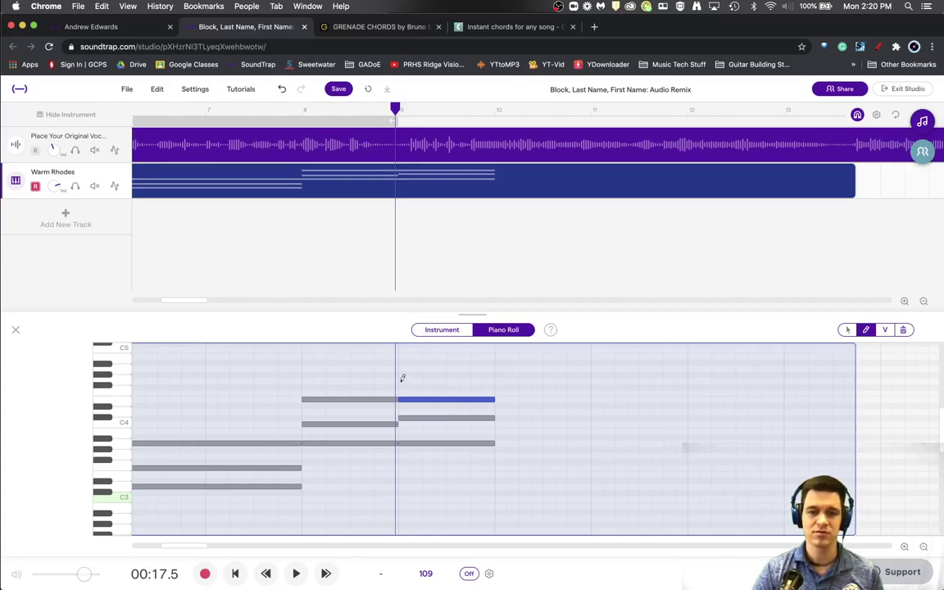
click(402, 378)
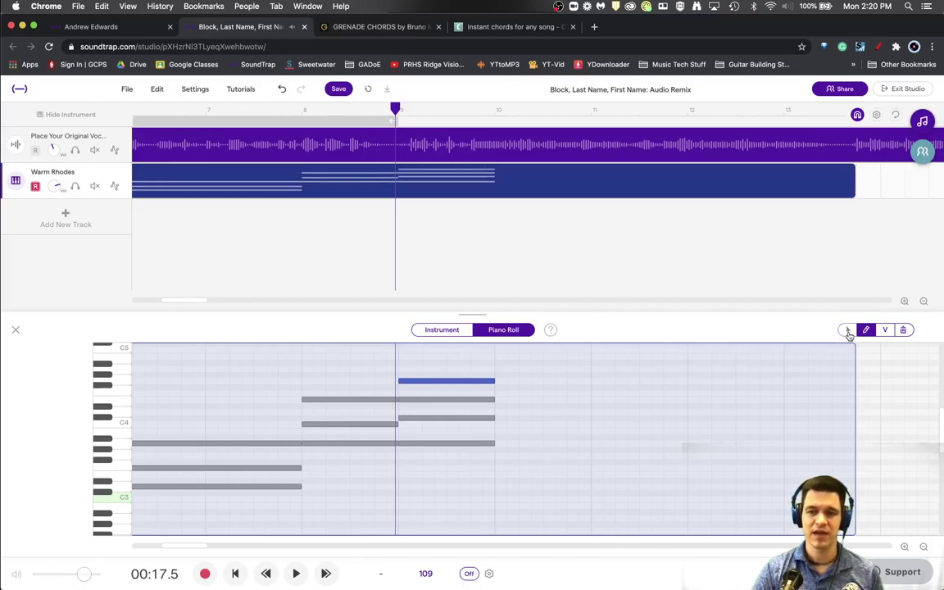
Step: Switch to the select tool and select the four notes of the A7 chord
click(847, 330)
drag(496, 485, 407, 385)
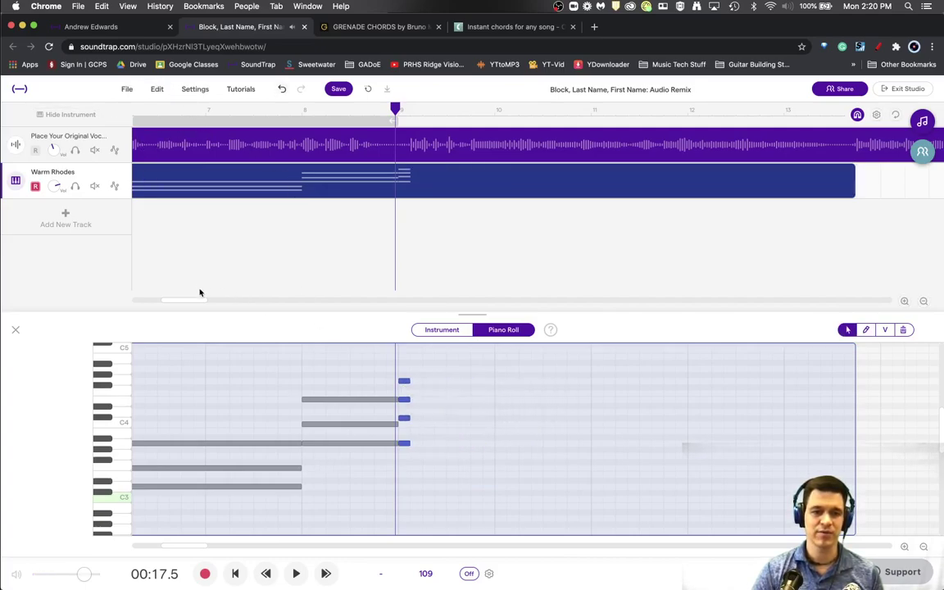
drag(197, 300, 168, 303)
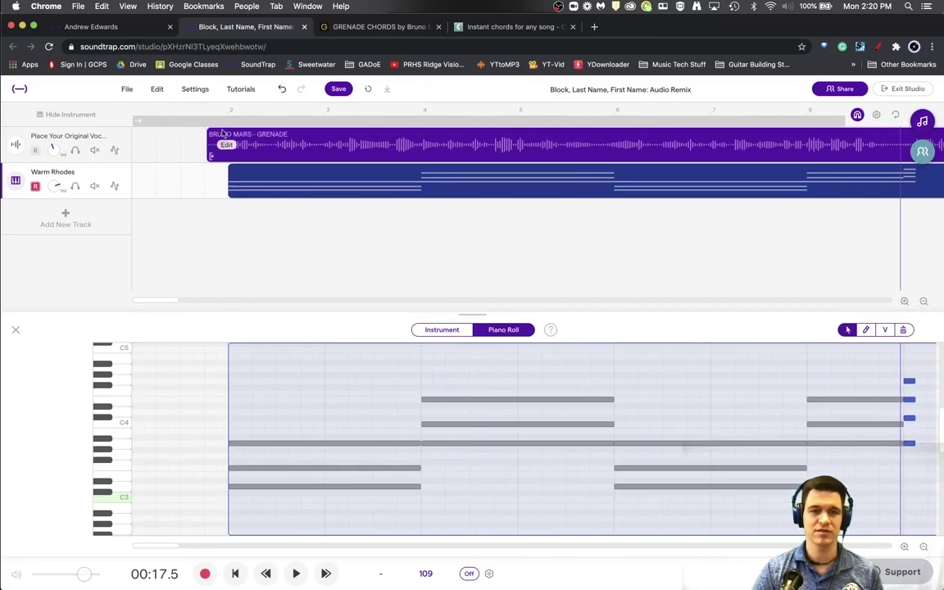
Step: Play the remix from just before bar 2 and stop at 00:20.3
click(195, 115)
key(space)
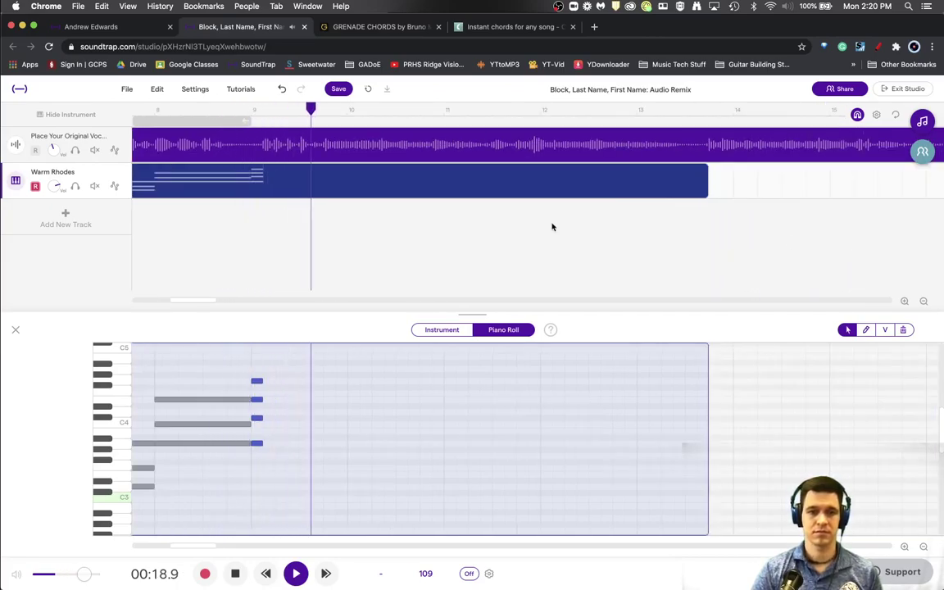
key(space)
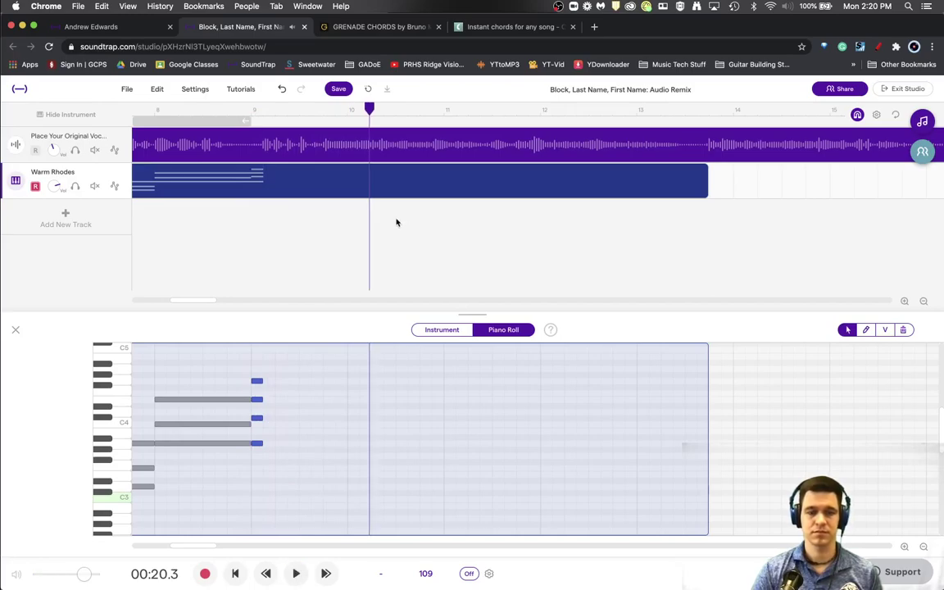
Step: Recheck the Ultimate Guitar Grenade chord chart, then return to Chordify's home page
click(363, 27)
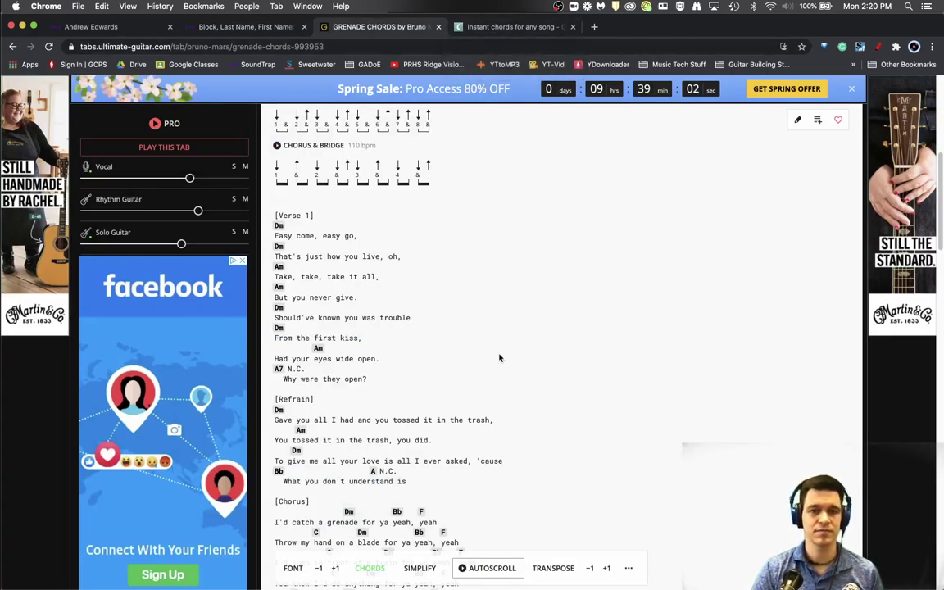
scroll(236, 213, up, 5)
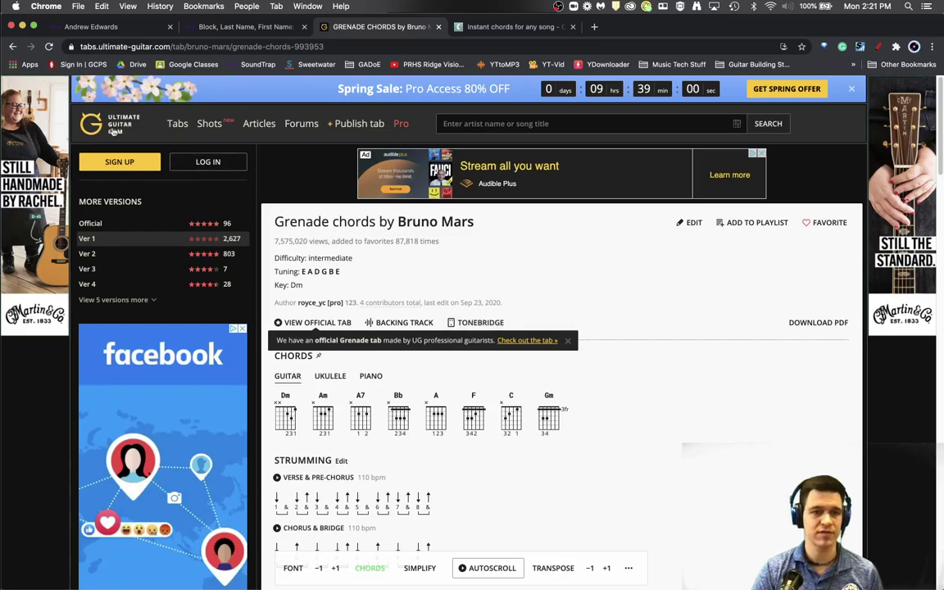
click(473, 25)
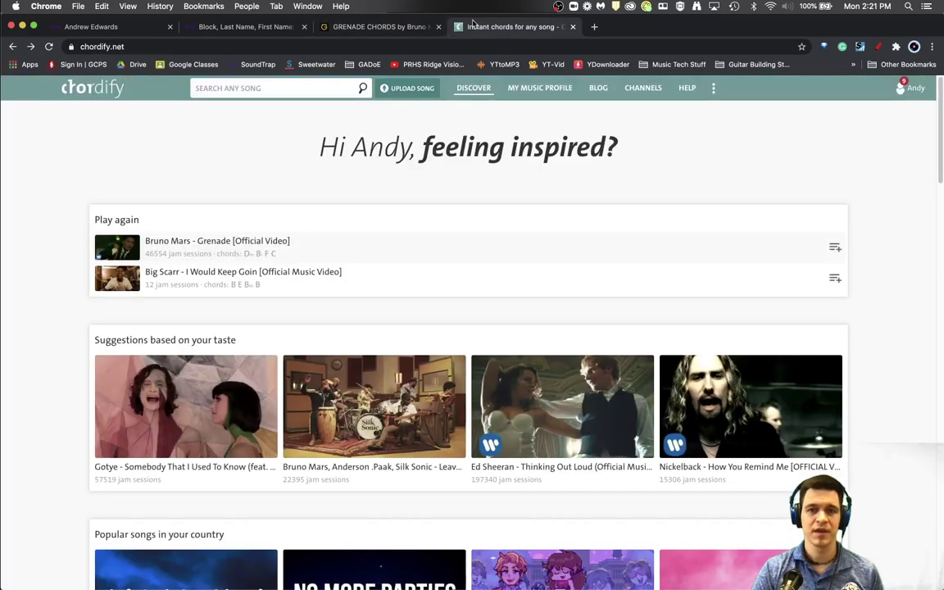
click(377, 27)
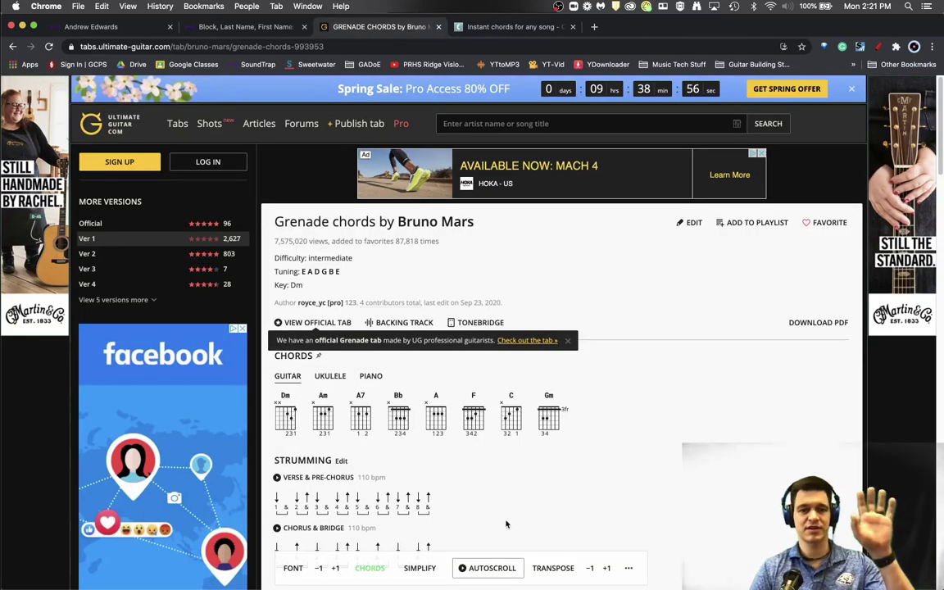
click(483, 27)
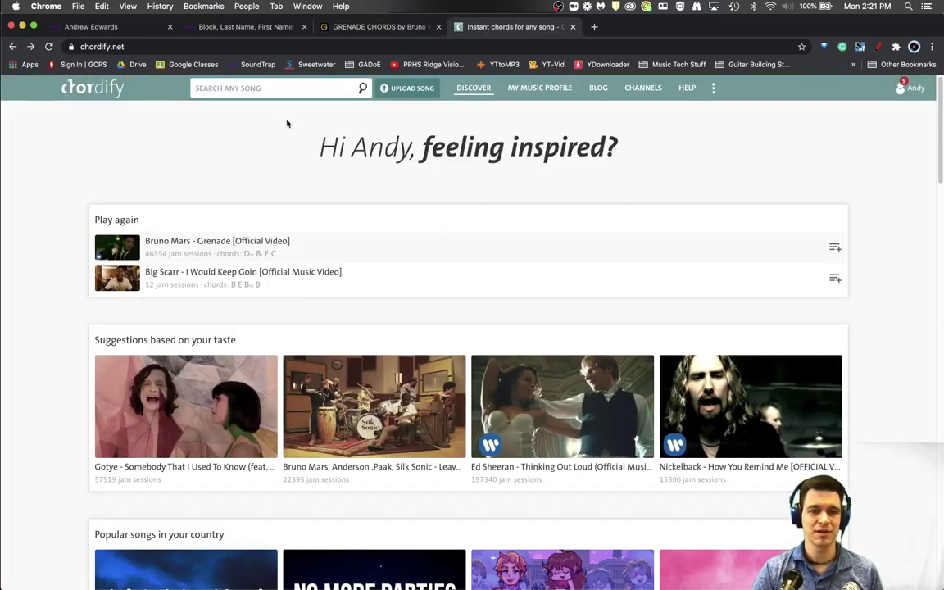
Step: Open Chordify's Grenade chord page and show the chord diagrams as piano keyboard shapes
click(265, 244)
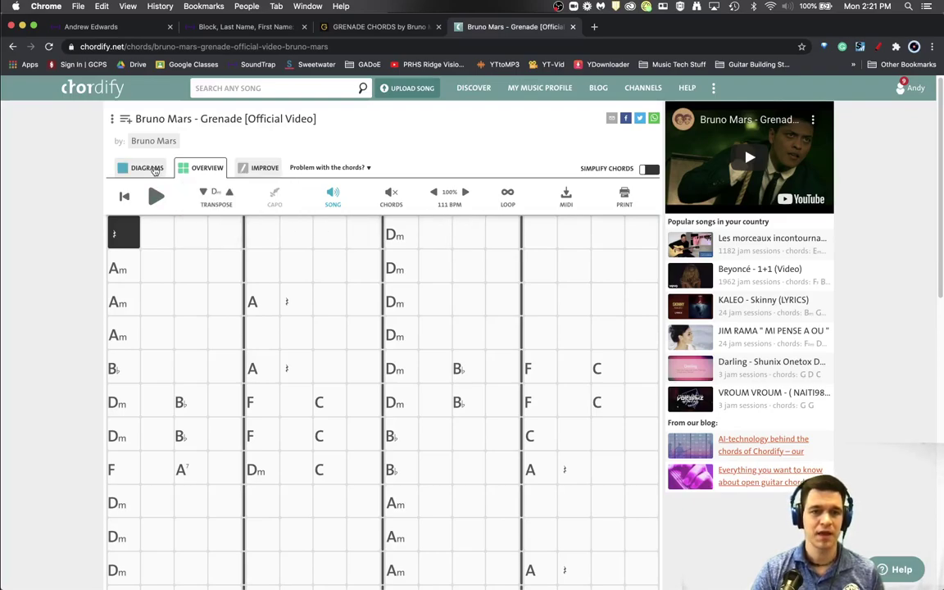
click(153, 168)
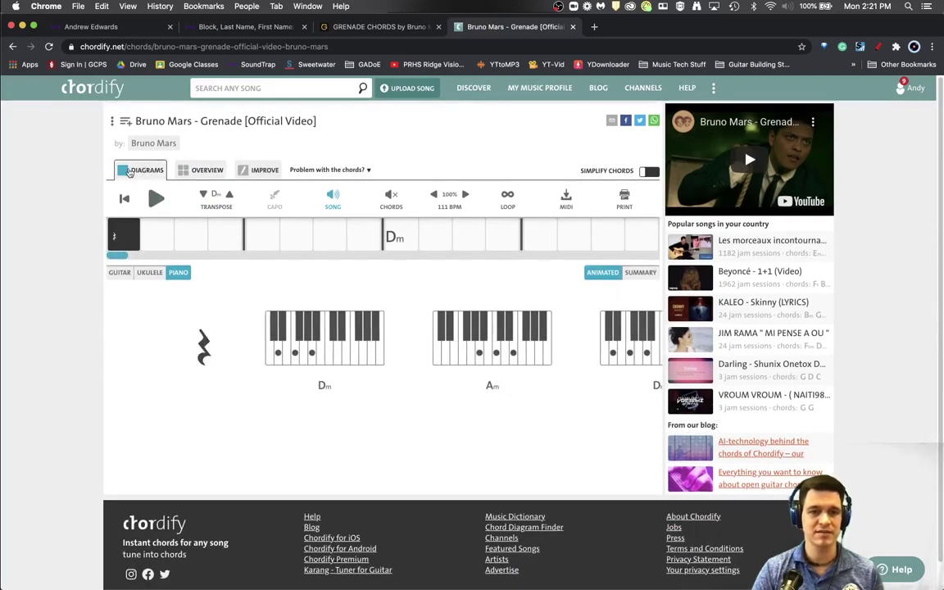
click(116, 272)
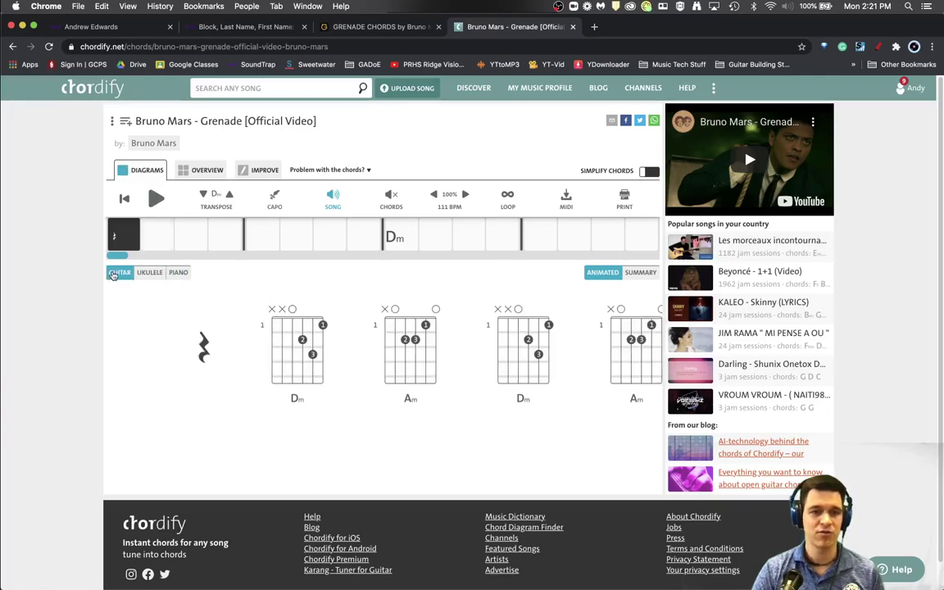
click(180, 273)
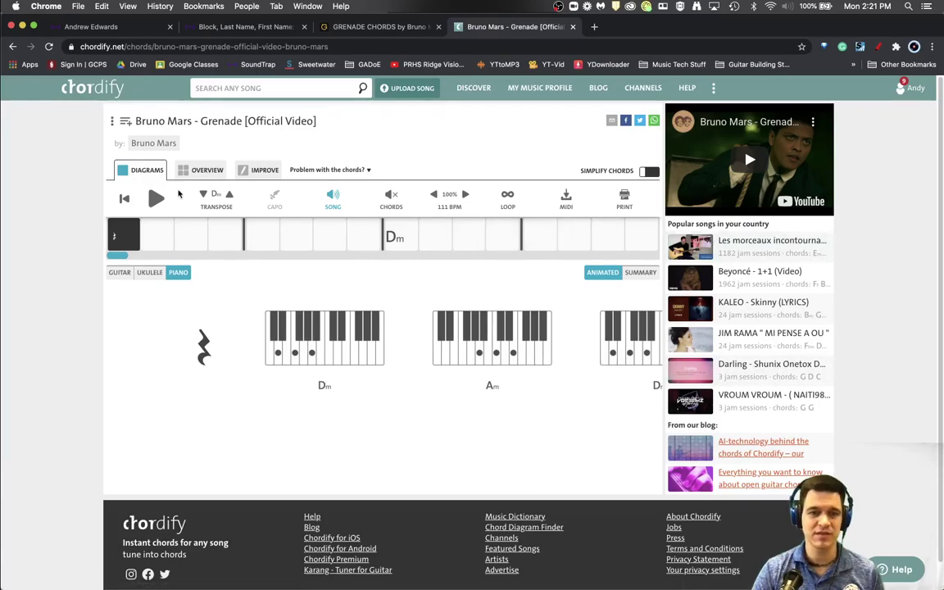
Step: Play the song along with its chords, pausing at the Dm chord
click(156, 199)
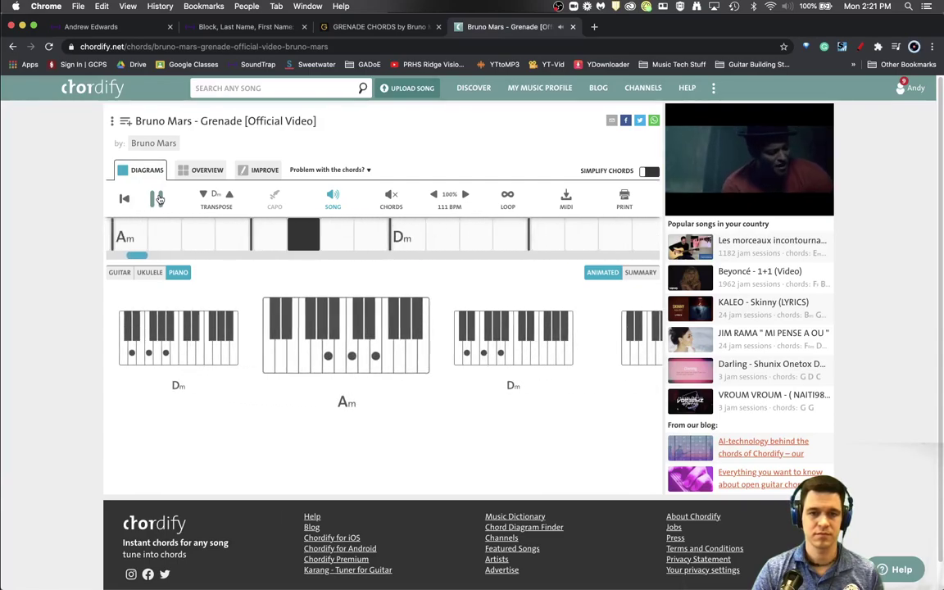
click(158, 199)
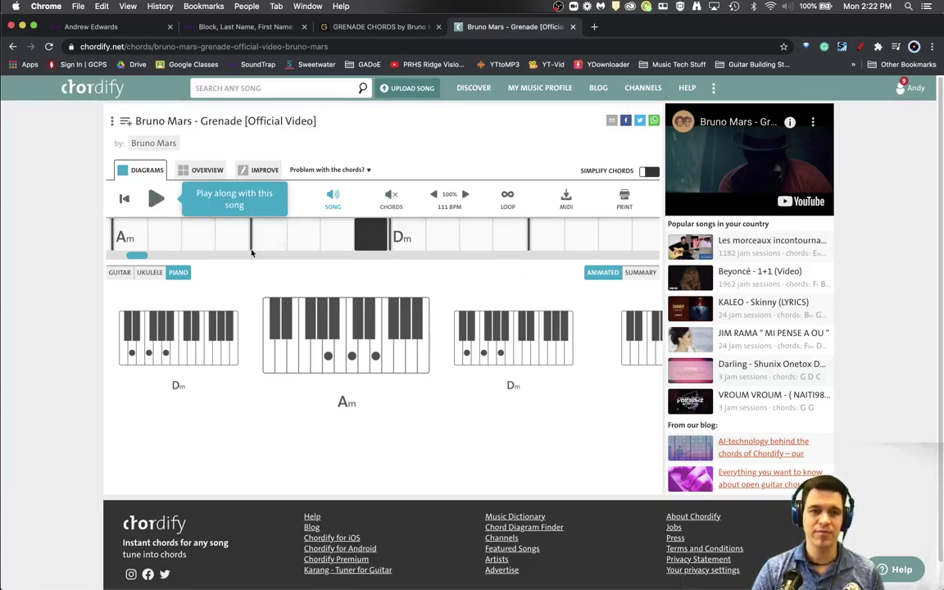
click(155, 199)
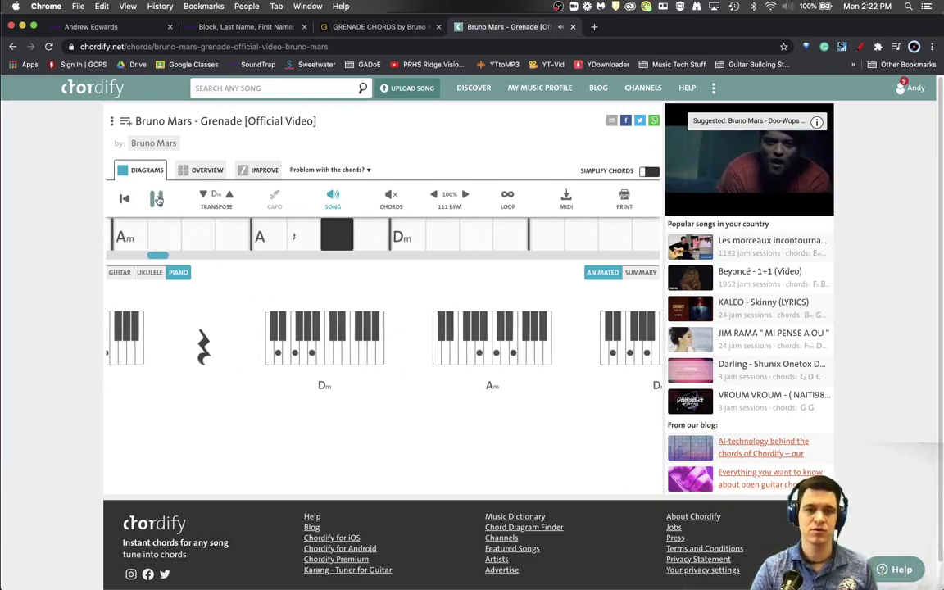
click(156, 200)
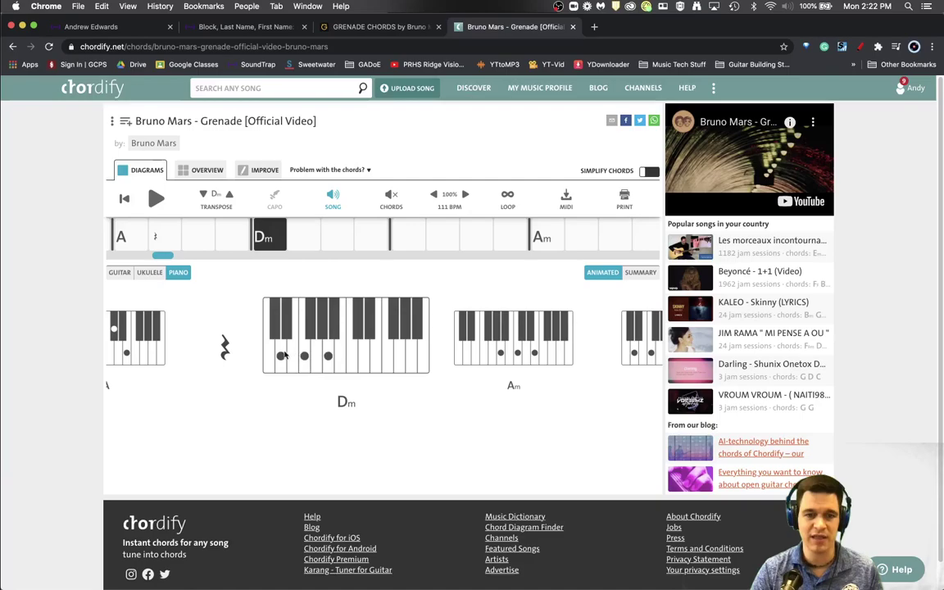
Step: Draw D3, F3 and A3 notes at the playhead at 00:19.8 in Warm Rhodes
click(239, 27)
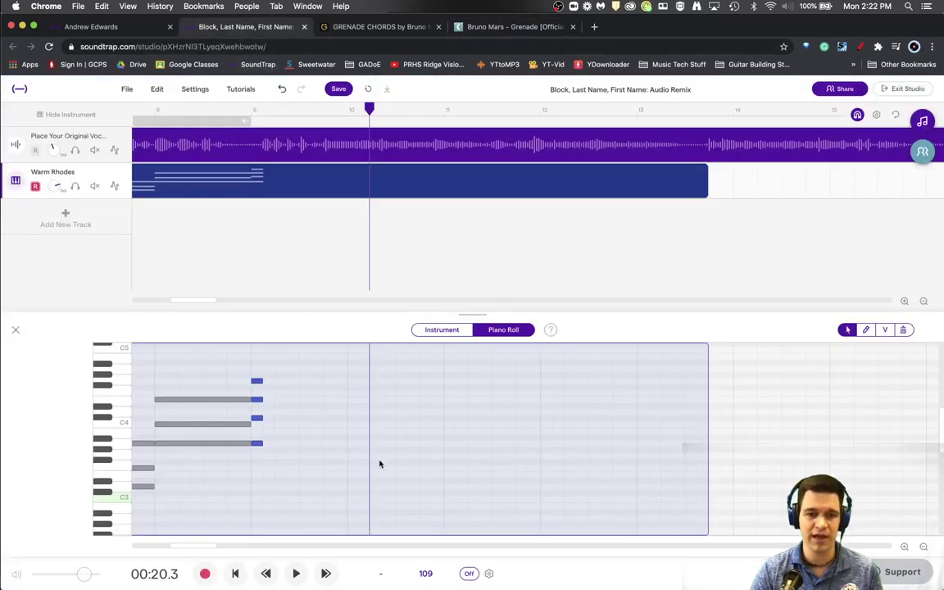
key(Left)
key(Left)
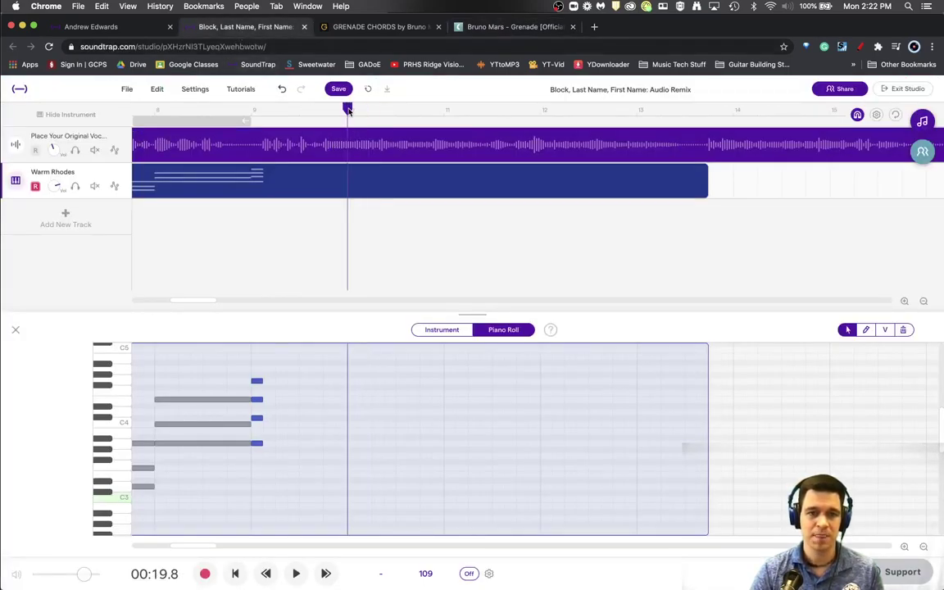
super+click(352, 487)
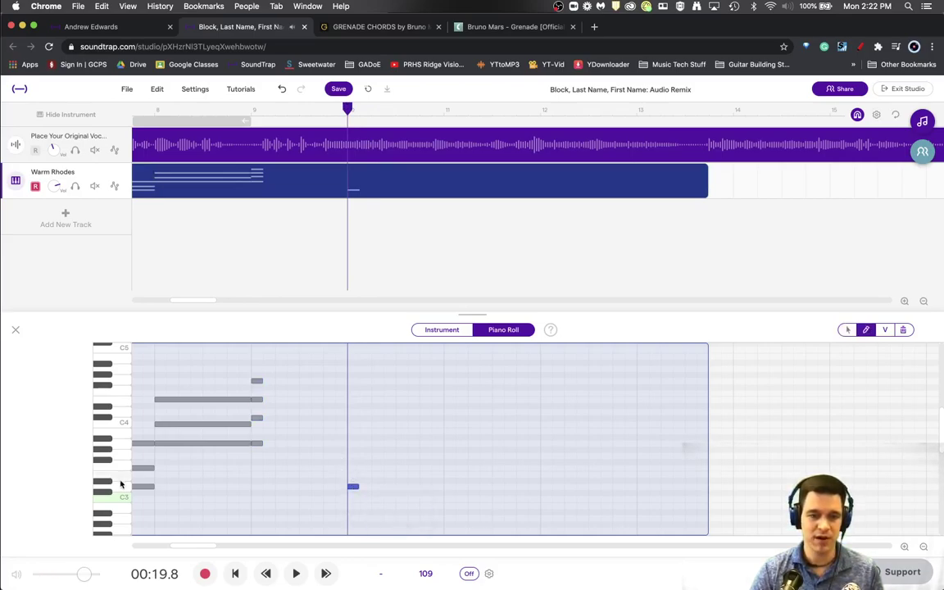
drag(124, 489, 125, 448)
key(super)
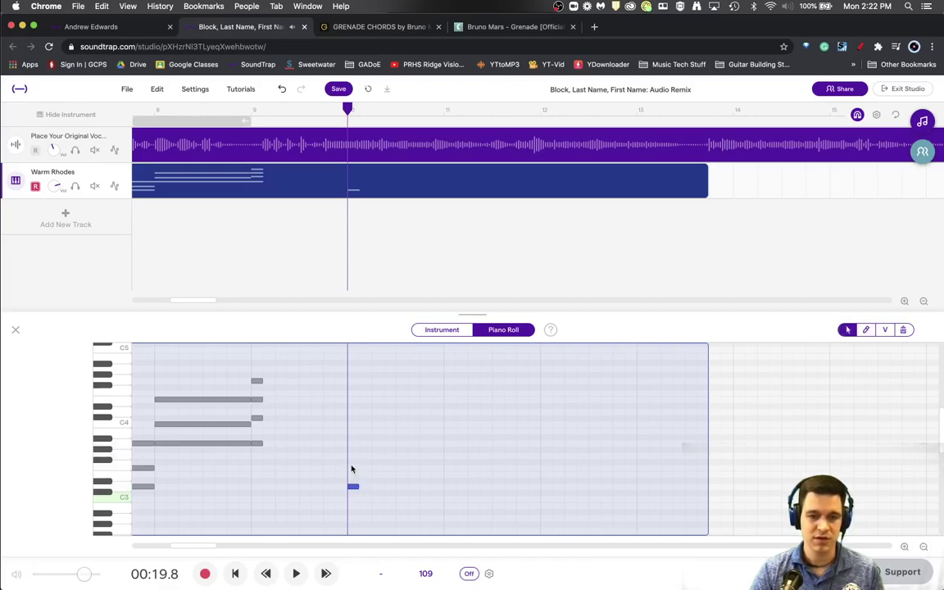
key(super)
click(353, 468)
click(352, 444)
Step: Lengthen the three Dm chord notes to about bar 12
super+click(353, 487)
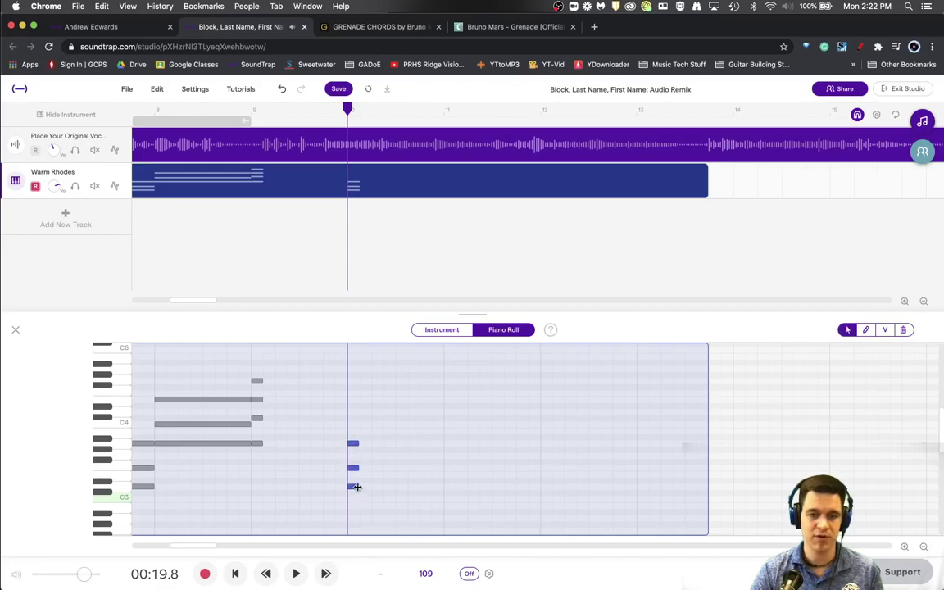
drag(357, 486, 536, 487)
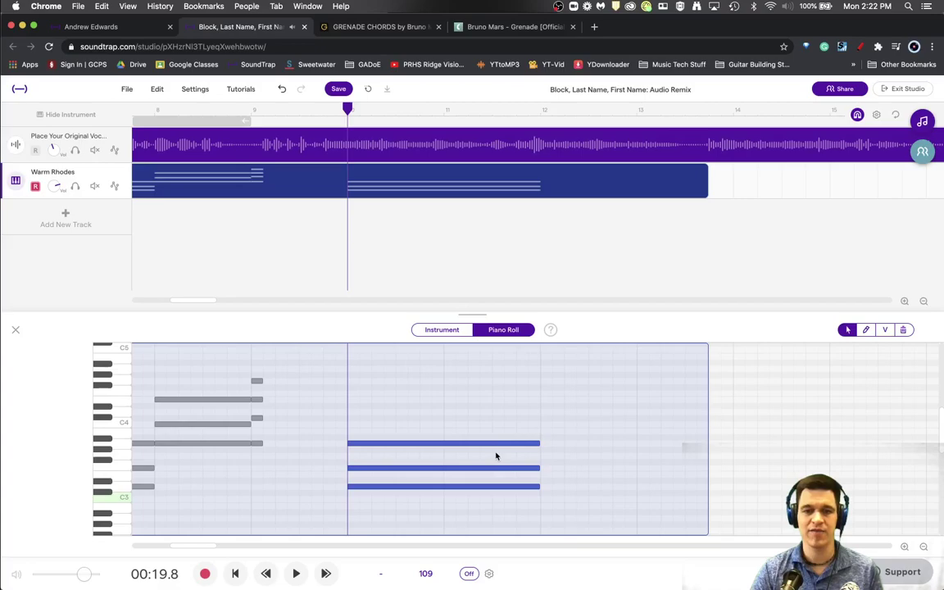
key(p)
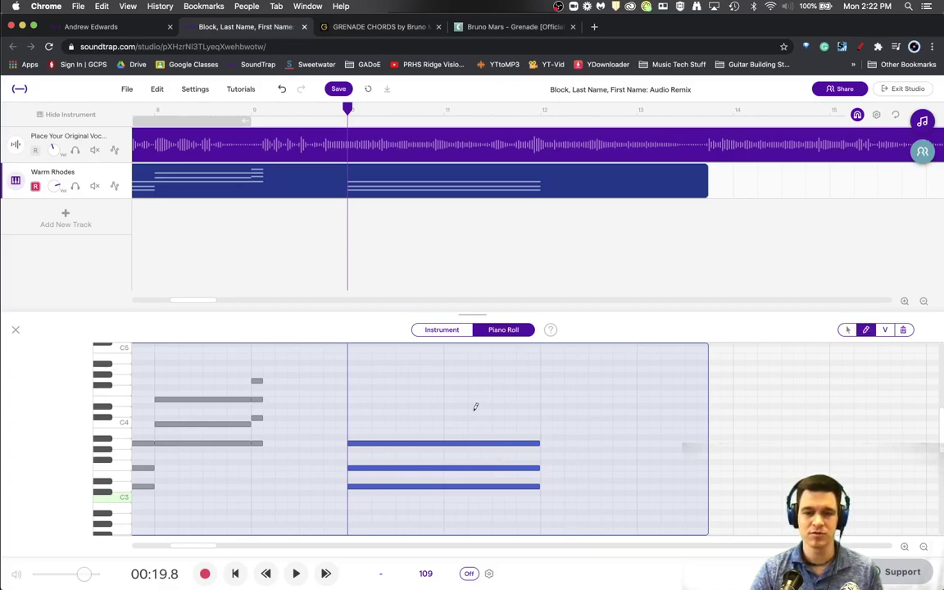
key(p)
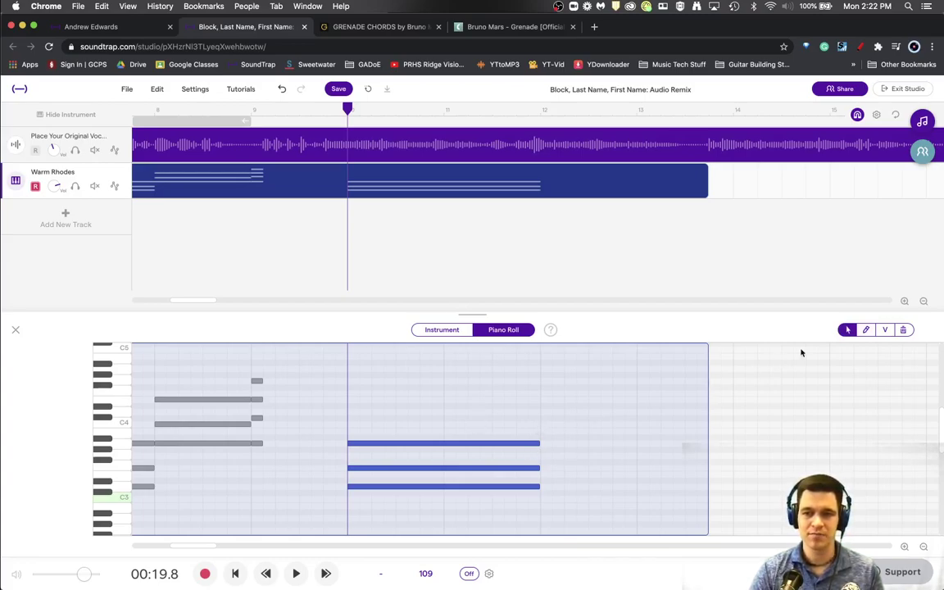
key(p)
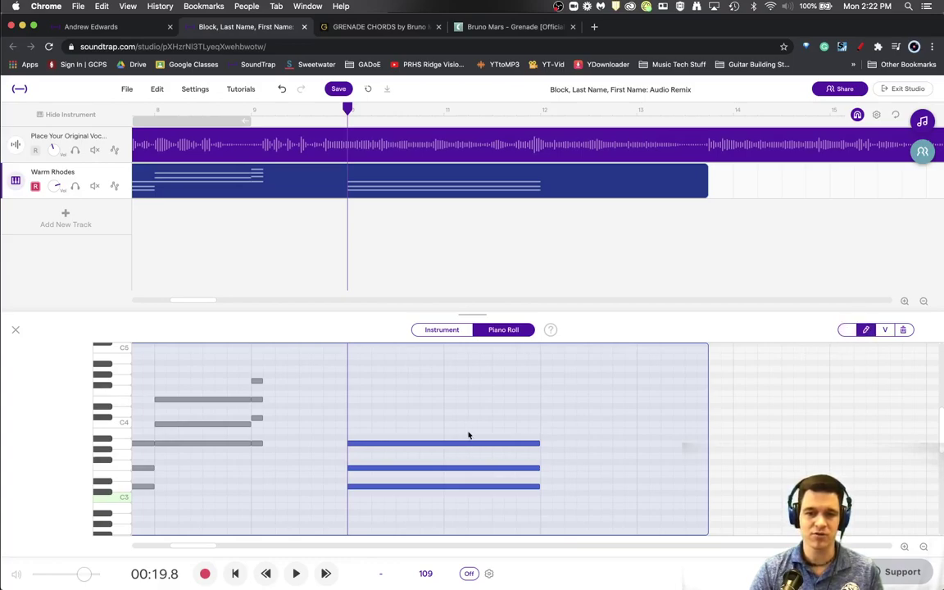
key(p)
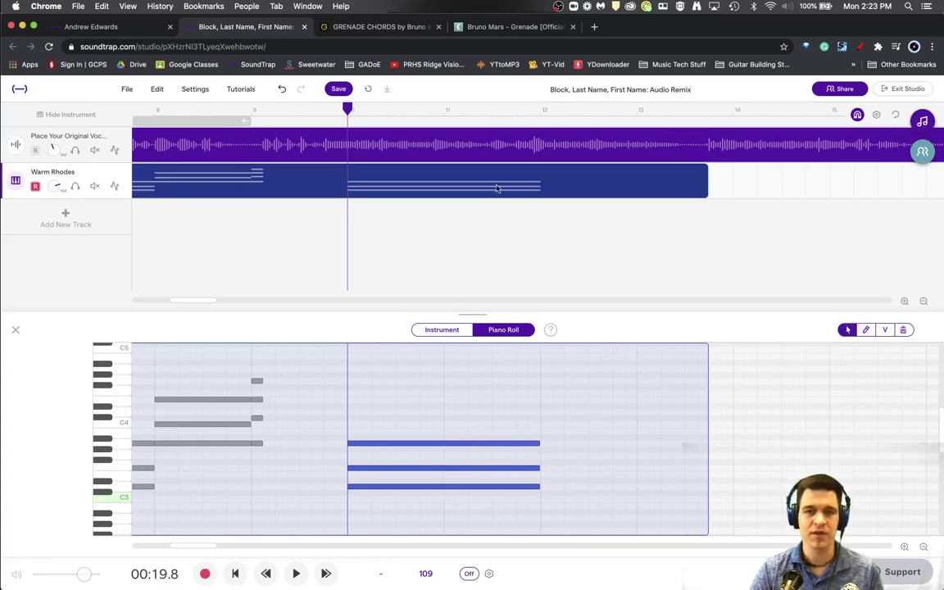
Step: Check Chordify's next chord and draw its notes in Warm Rhodes
click(515, 26)
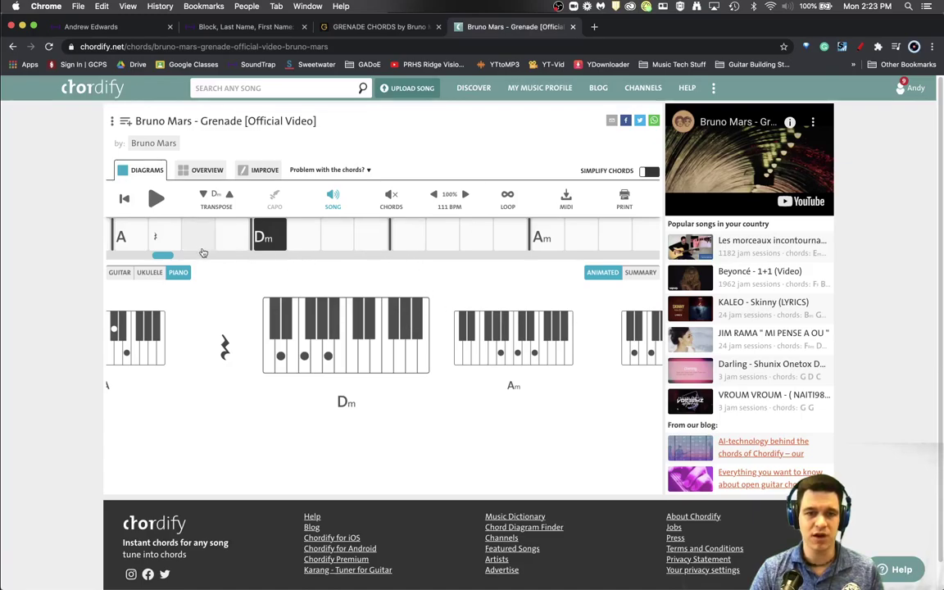
drag(166, 255, 180, 259)
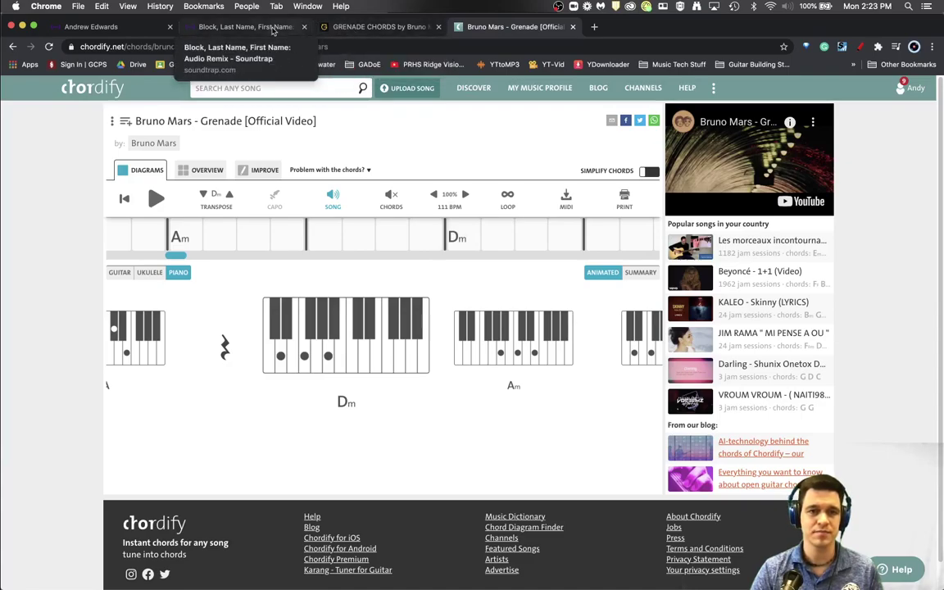
click(246, 26)
key(p)
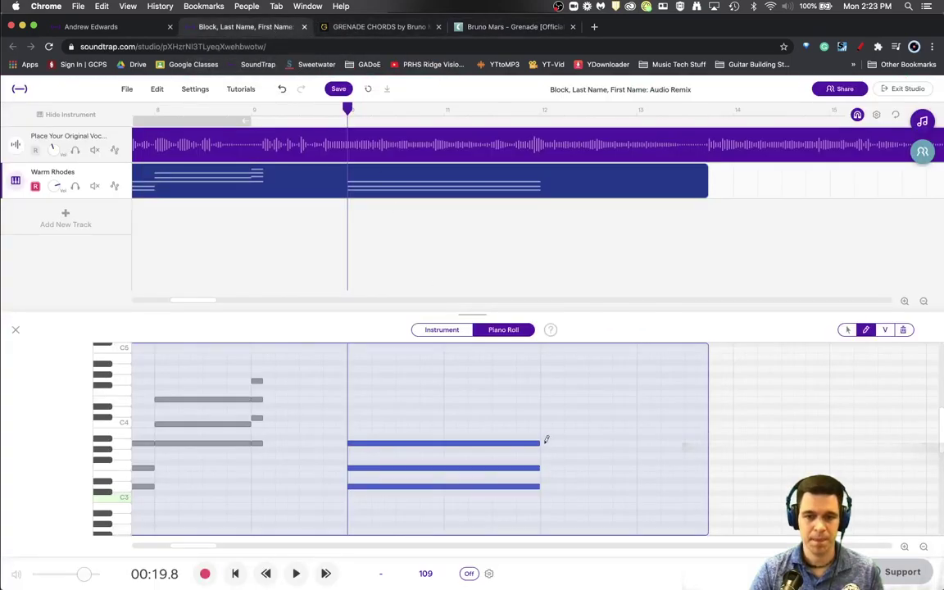
click(546, 443)
drag(544, 419, 542, 396)
click(544, 399)
key(s)
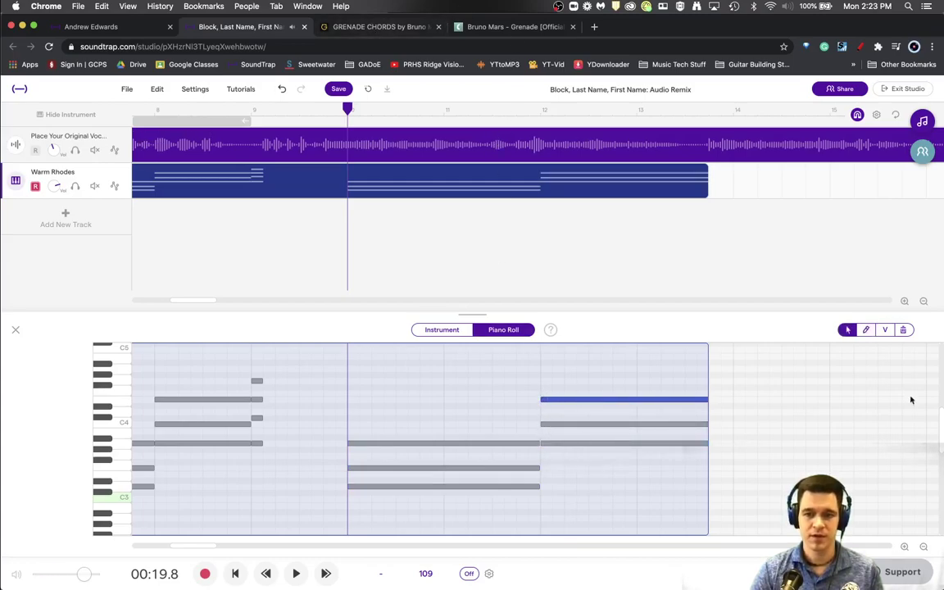
Step: Look up the following chords on Chordify's timeline
drag(705, 193, 940, 197)
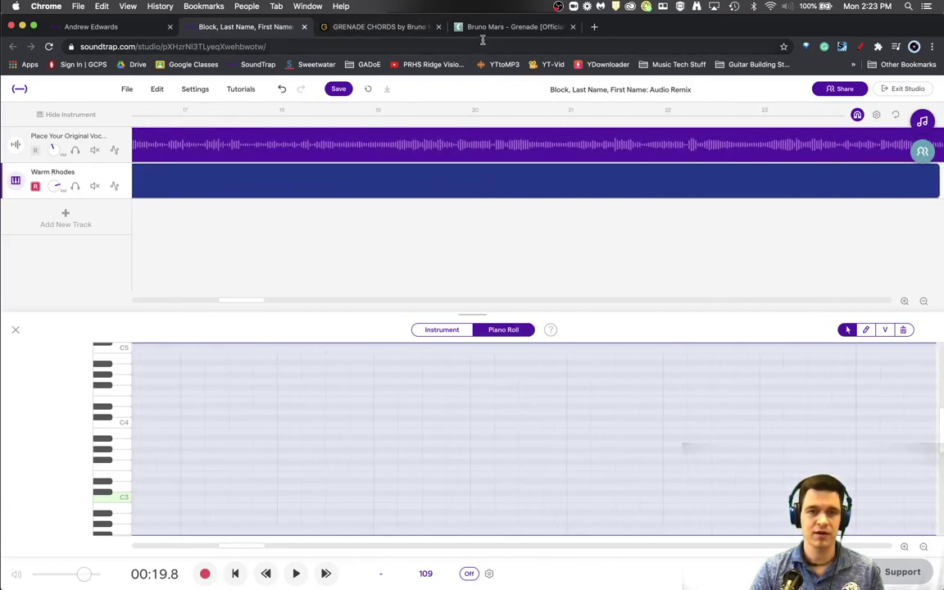
click(508, 27)
drag(183, 259, 195, 256)
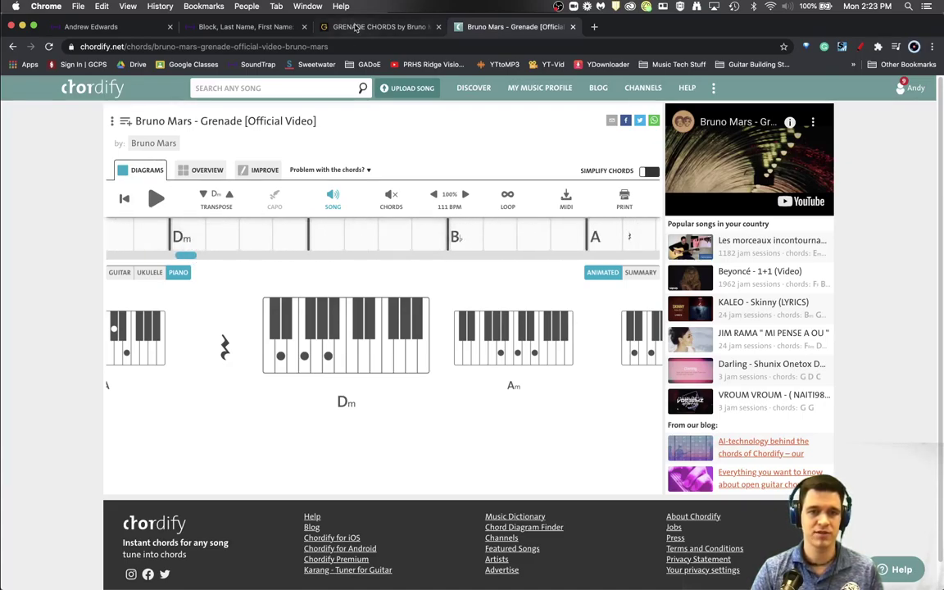
click(229, 26)
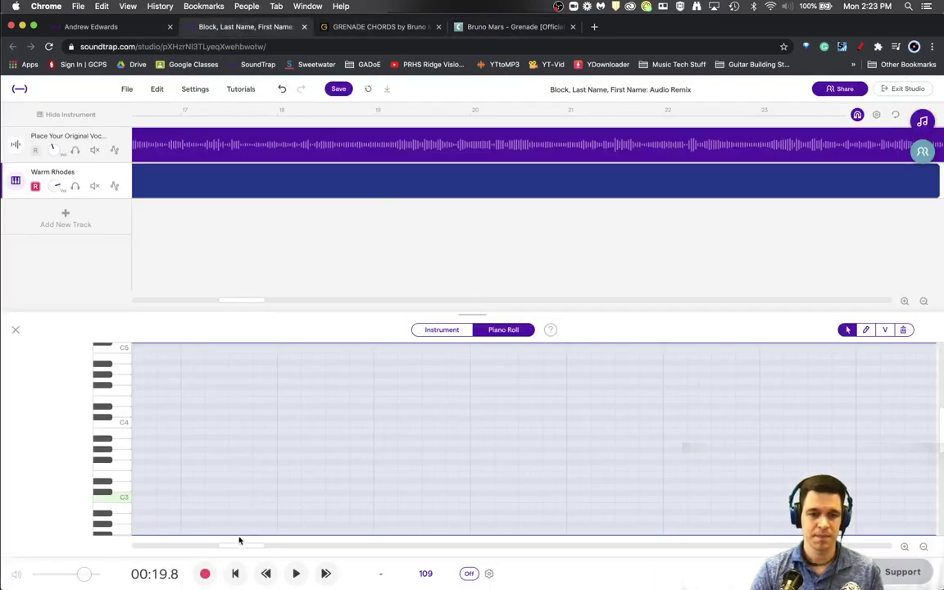
drag(239, 542, 216, 547)
Step: Draw a three-note chord spanning bars 14–16, then scroll Chordify's timeline to Bb and A
key(p)
click(362, 486)
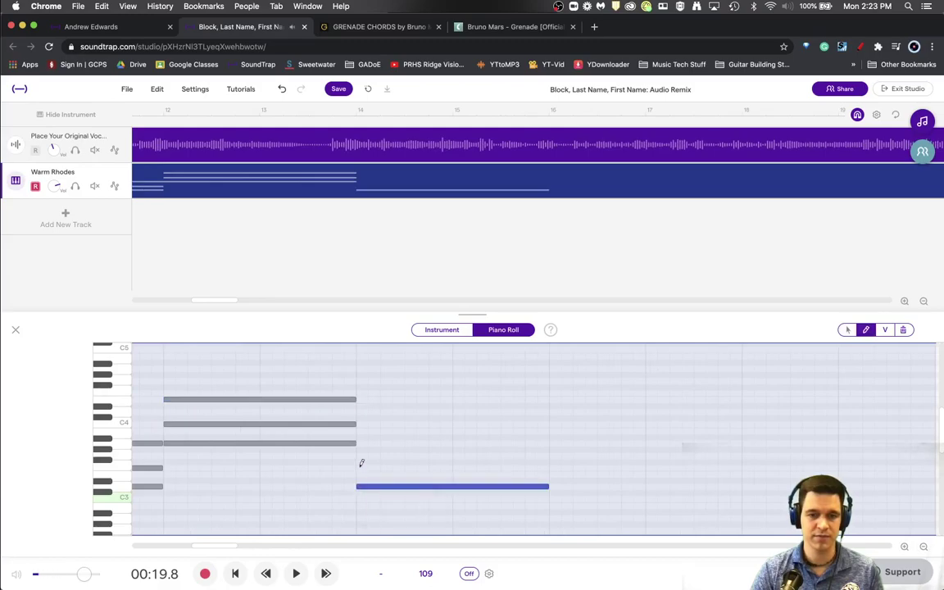
click(360, 467)
click(359, 443)
key(p)
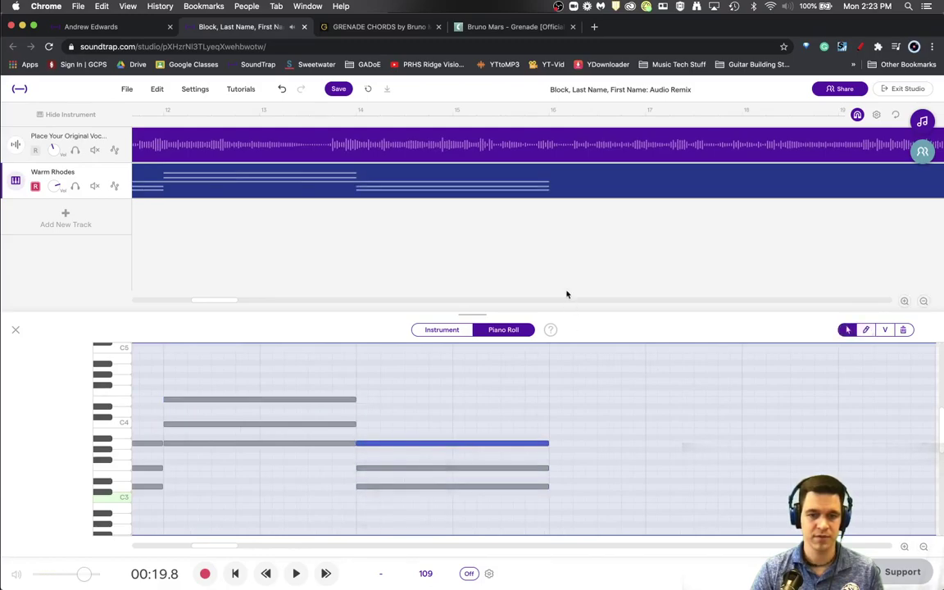
click(475, 27)
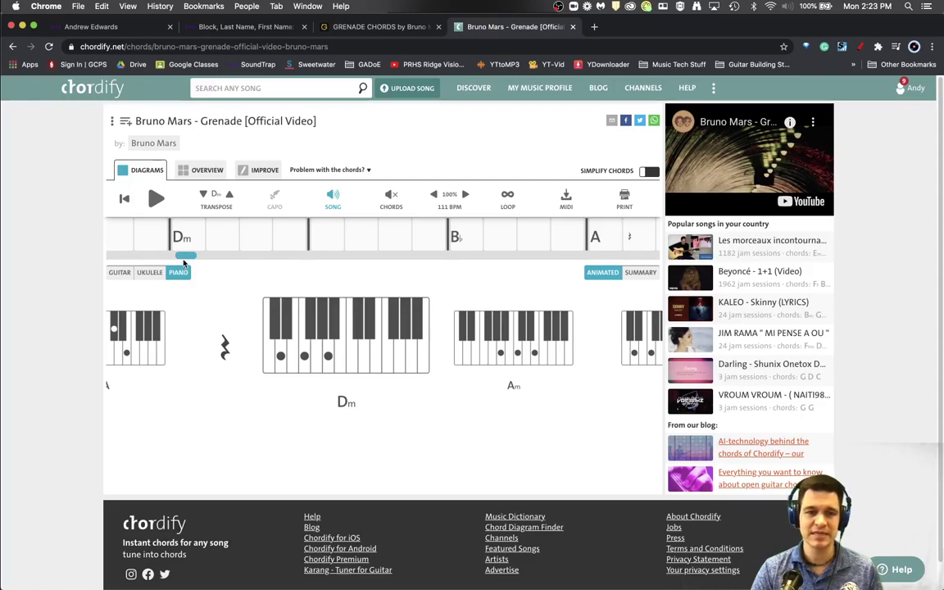
scroll(185, 259, right, 5)
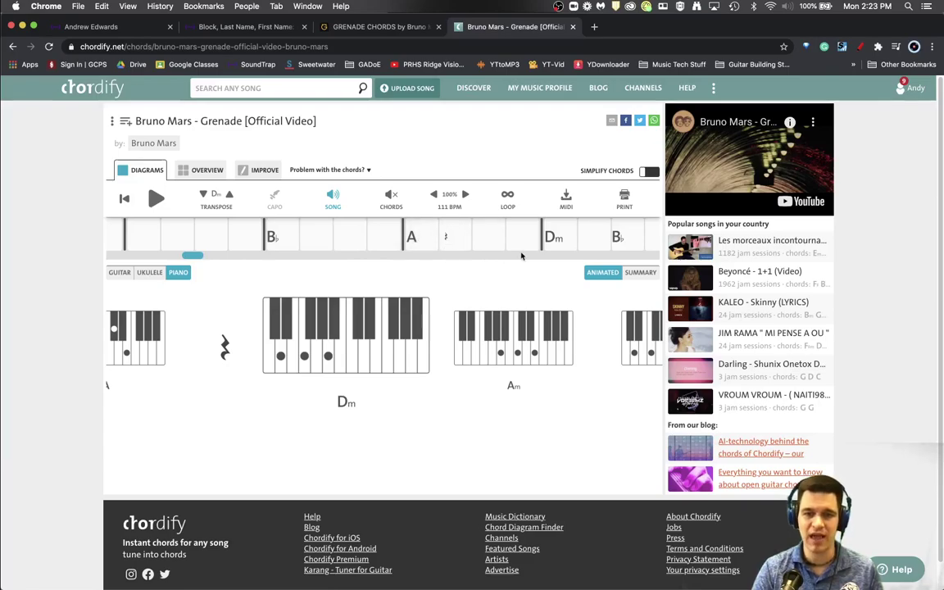
Step: Preview a keyboard pitch and draw the lower notes of the bar-16 B♭ chord
click(237, 26)
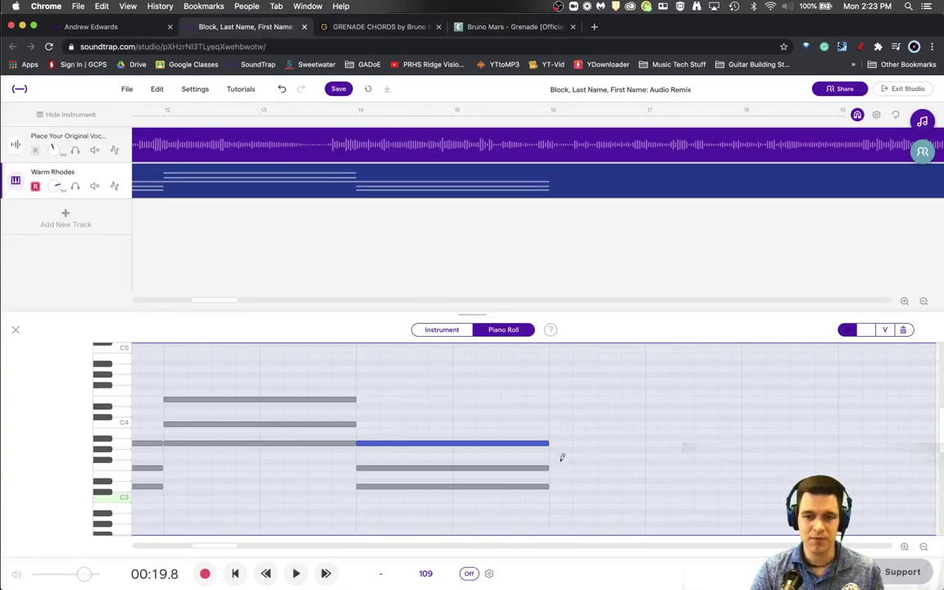
key(p)
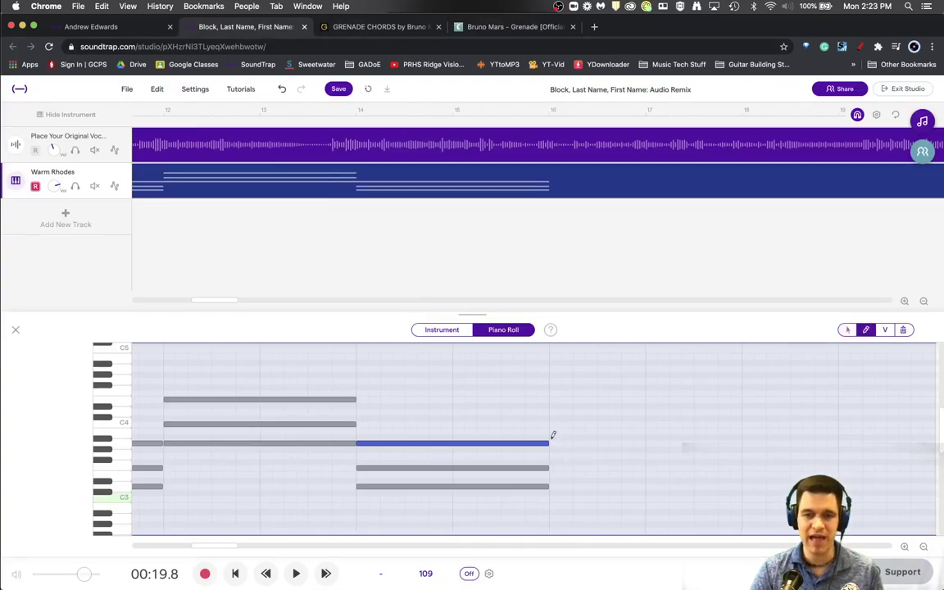
key(p)
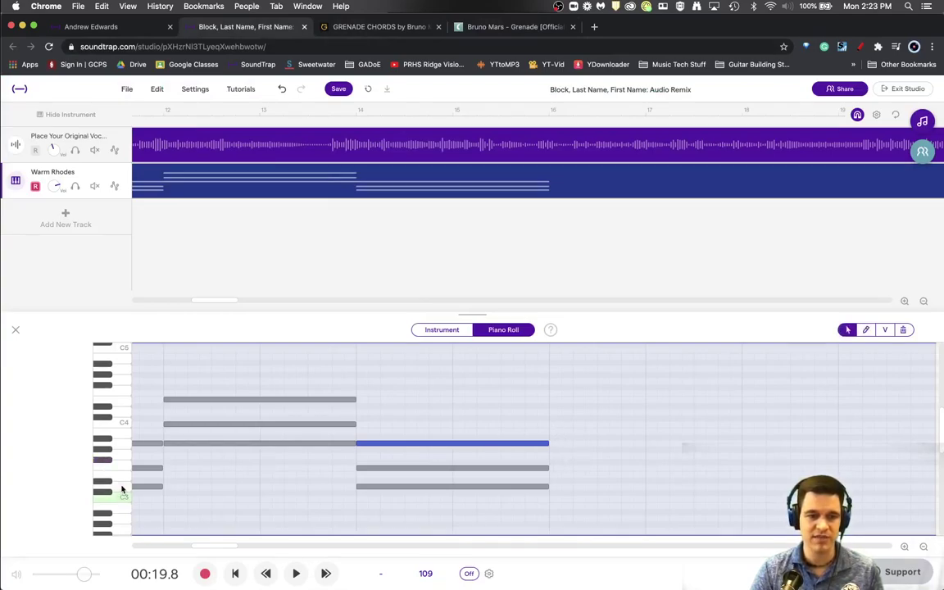
click(108, 440)
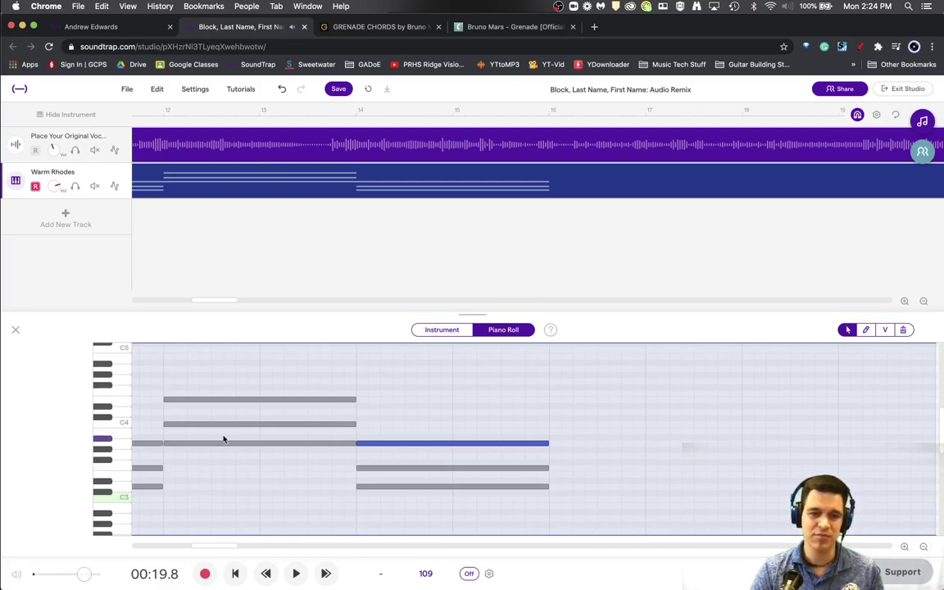
key(p)
click(554, 436)
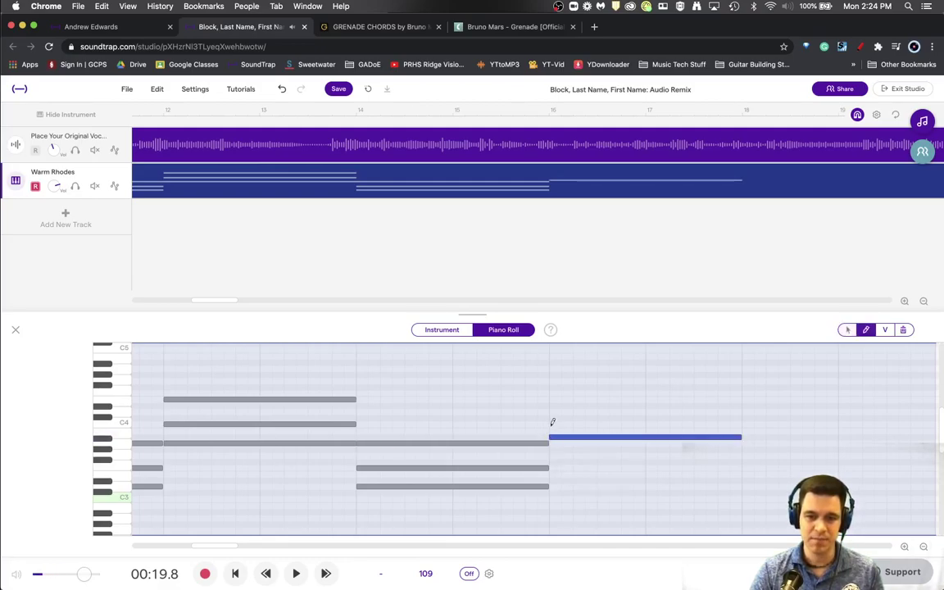
click(554, 423)
key(s)
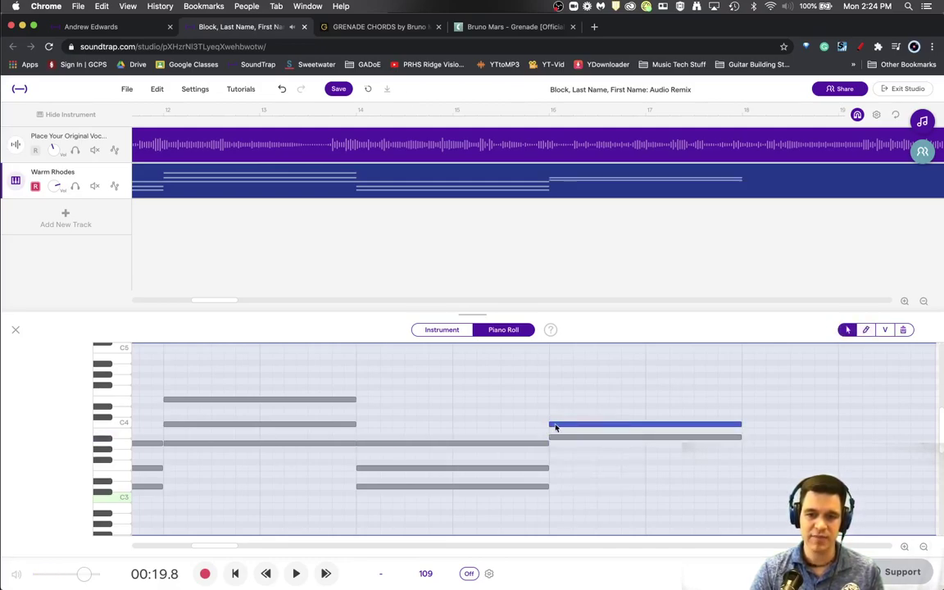
Step: Raise the middle note and add the top note to complete the B♭ chord
drag(554, 426, 554, 412)
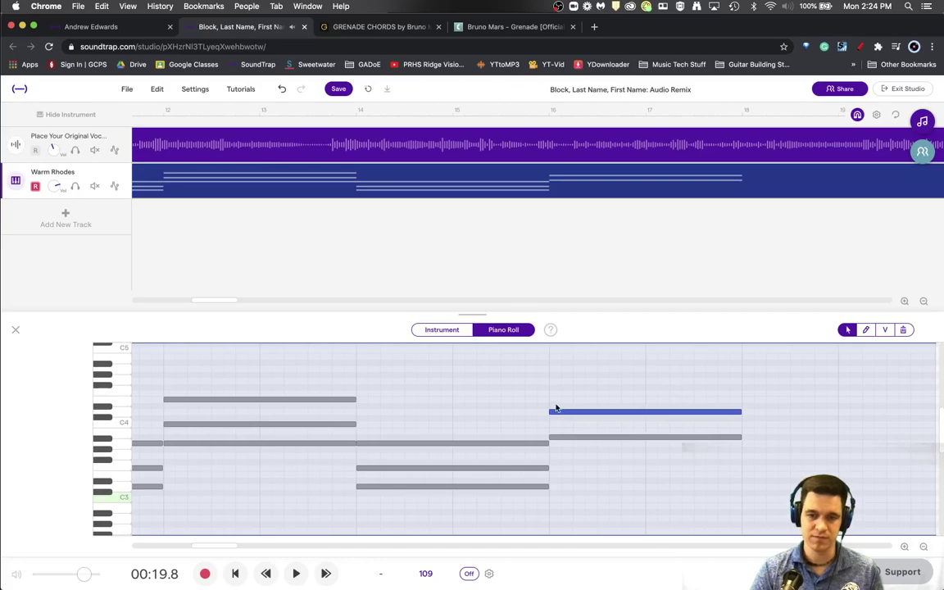
key(p)
click(553, 393)
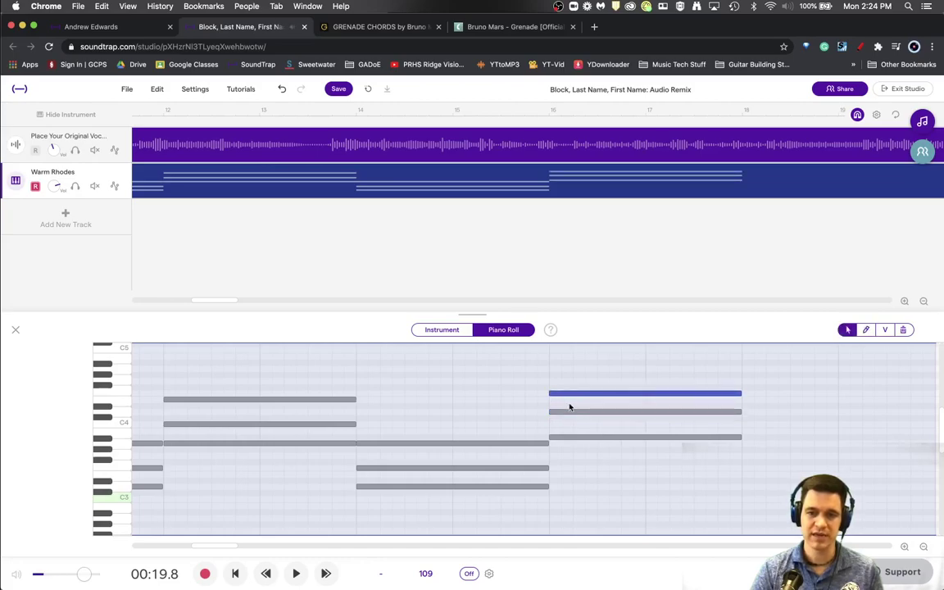
key(s)
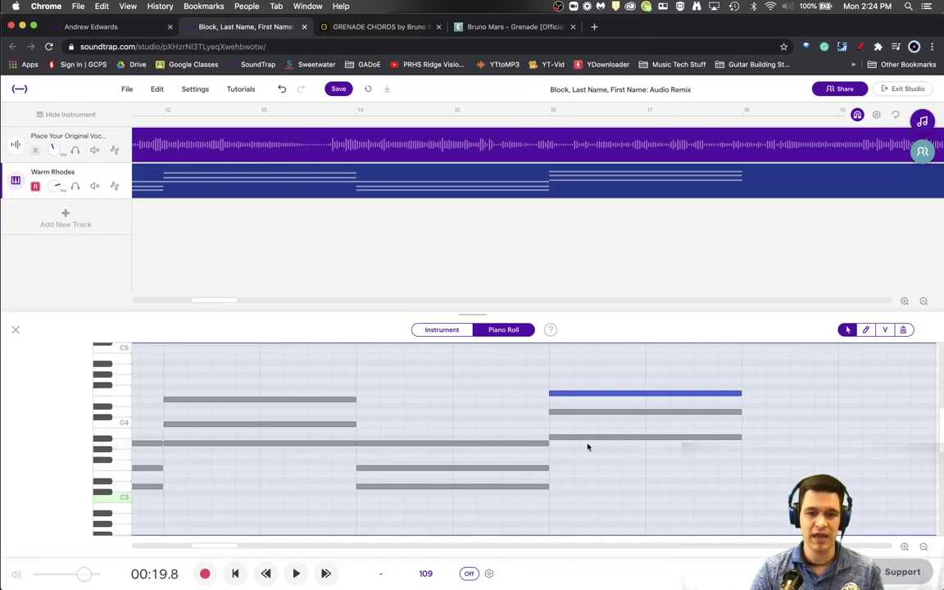
Step: Add the A chord notes, move them to start at bar 17 and shorten them
double_click(744, 443)
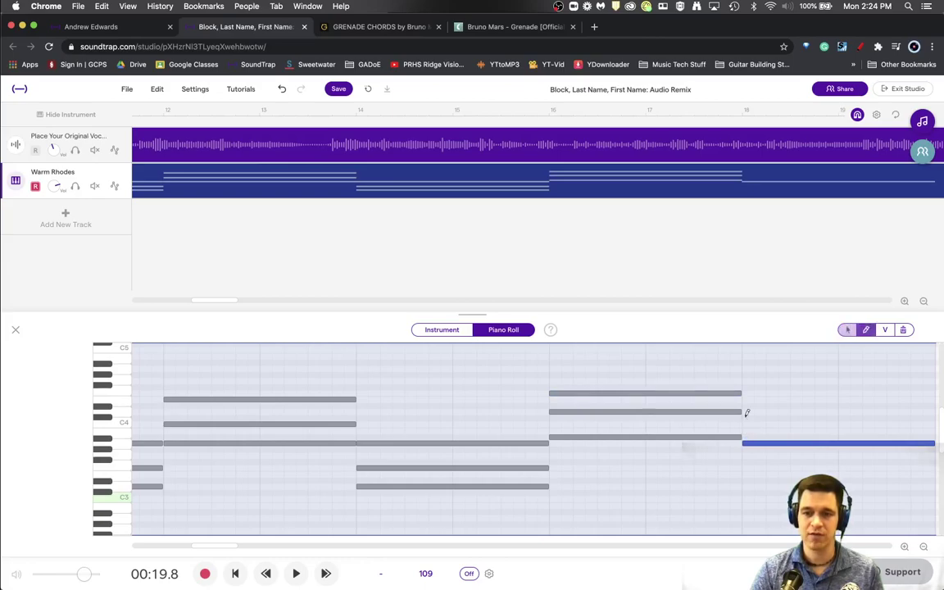
drag(746, 443, 746, 417)
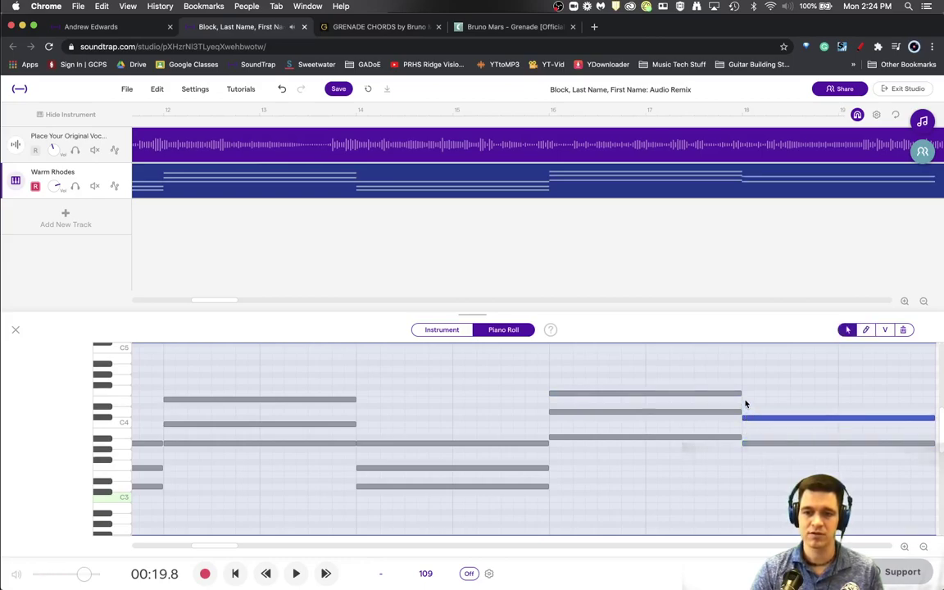
double_click(744, 401)
drag(675, 363, 648, 439)
drag(809, 378, 836, 457)
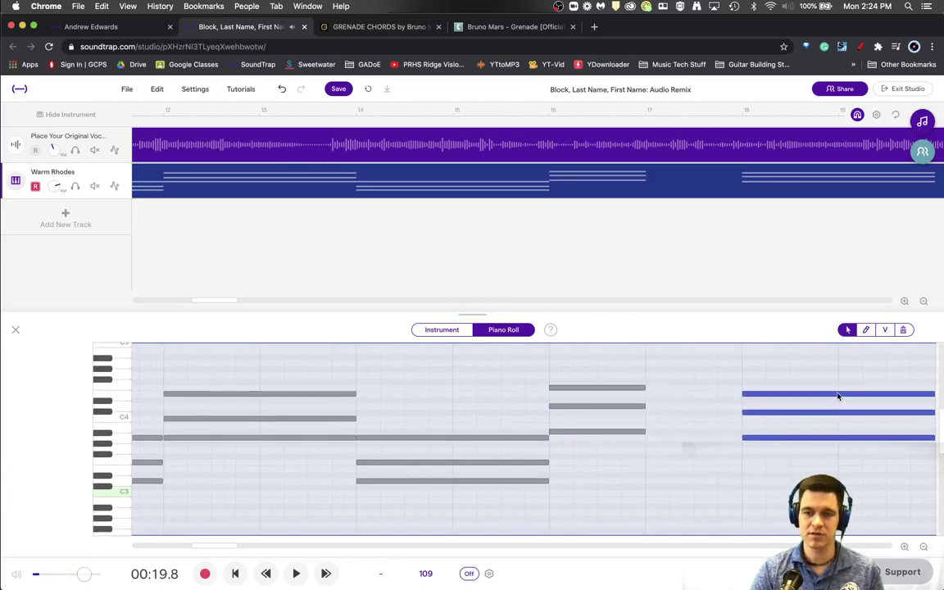
drag(837, 396, 748, 394)
drag(839, 396, 657, 396)
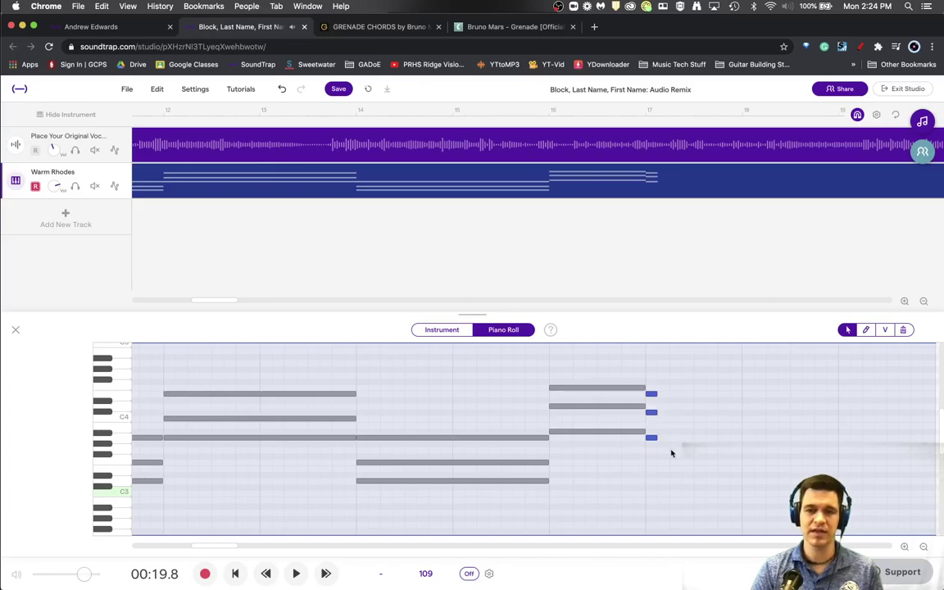
scroll(541, 196, down, 5)
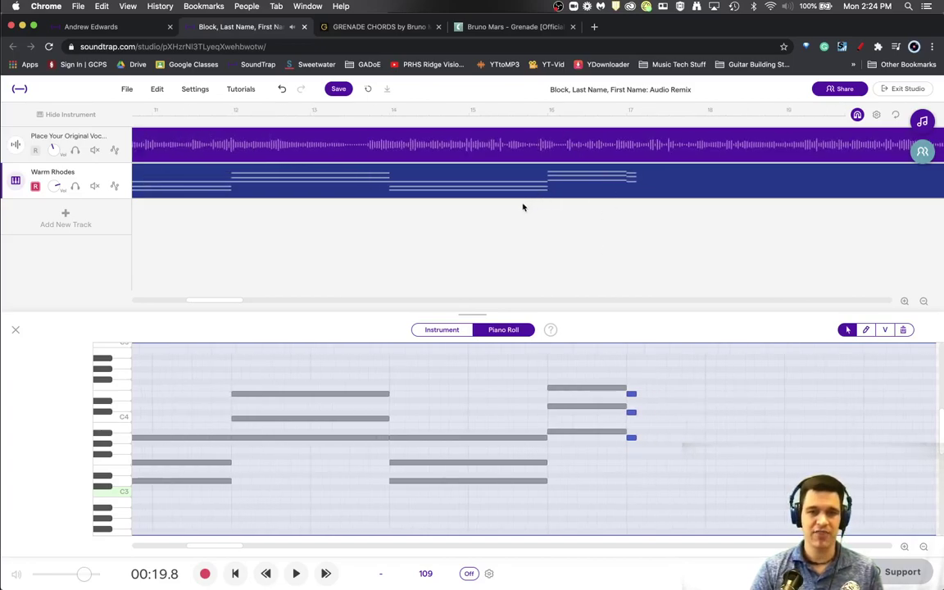
click(168, 119)
key(space)
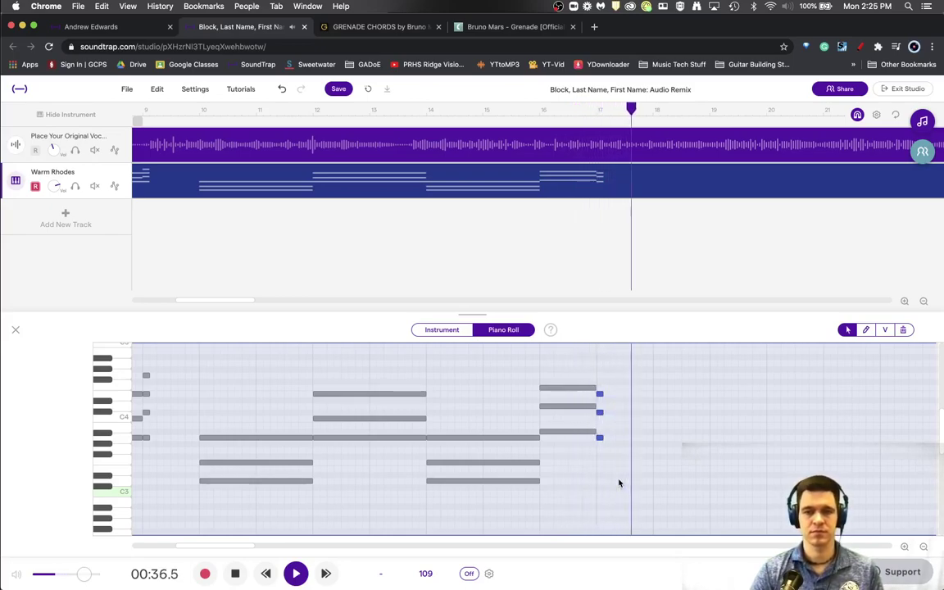
key(space)
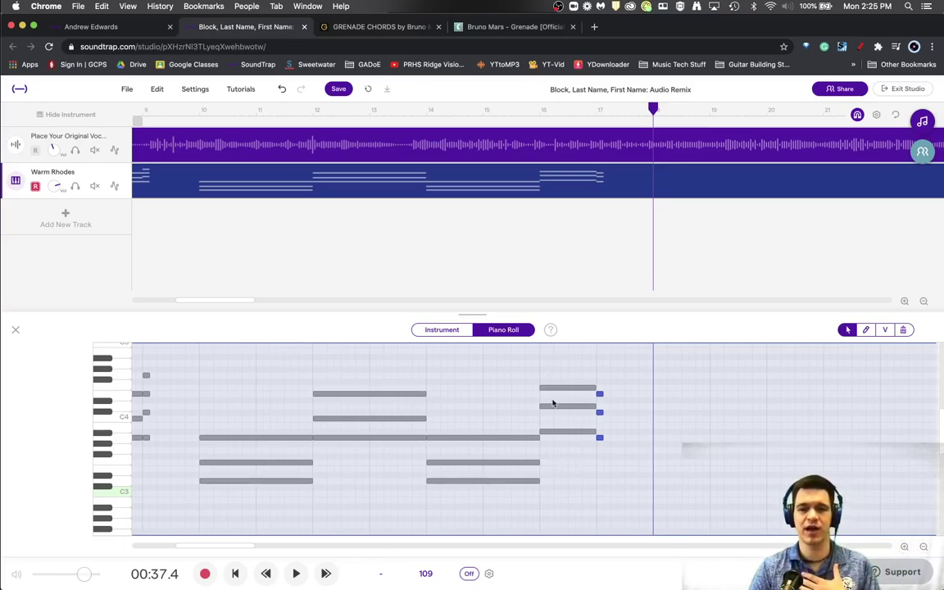
Step: Raise the lower notes of both Dm chords to D4 and F4
drag(563, 509, 292, 469)
click(291, 467)
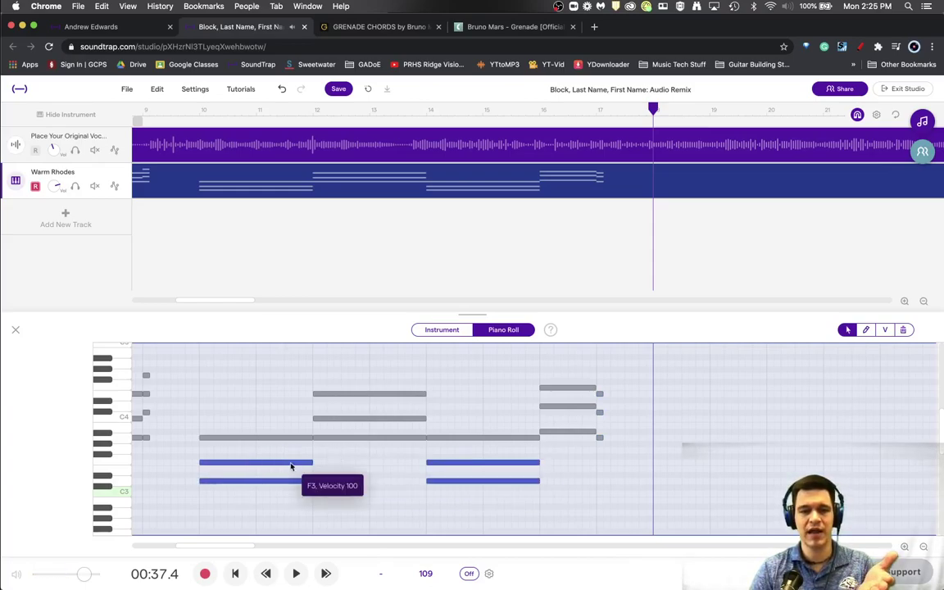
drag(292, 467, 289, 391)
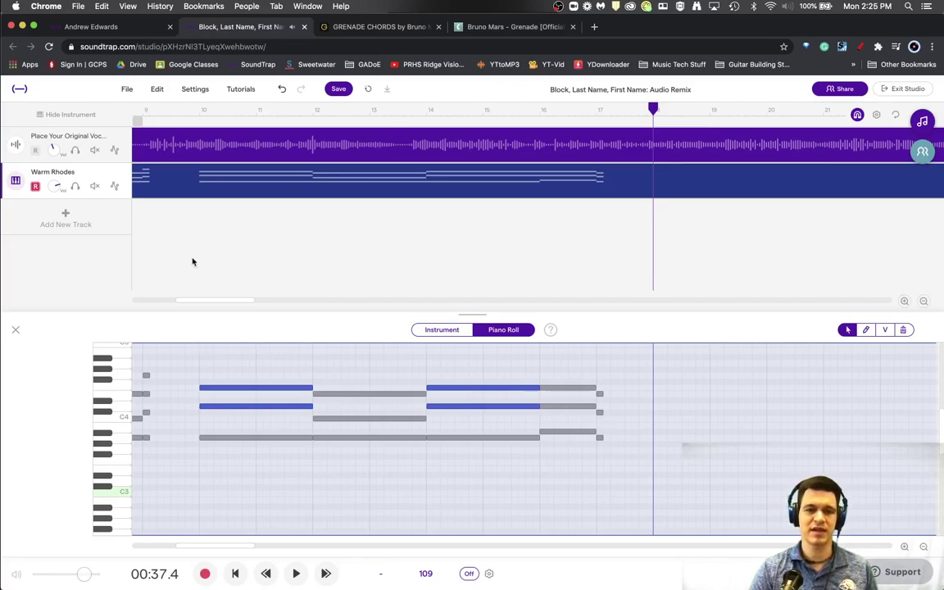
Step: Play back the chords from around bar 13, stop at 00:32.2, and deselect the notes
click(194, 109)
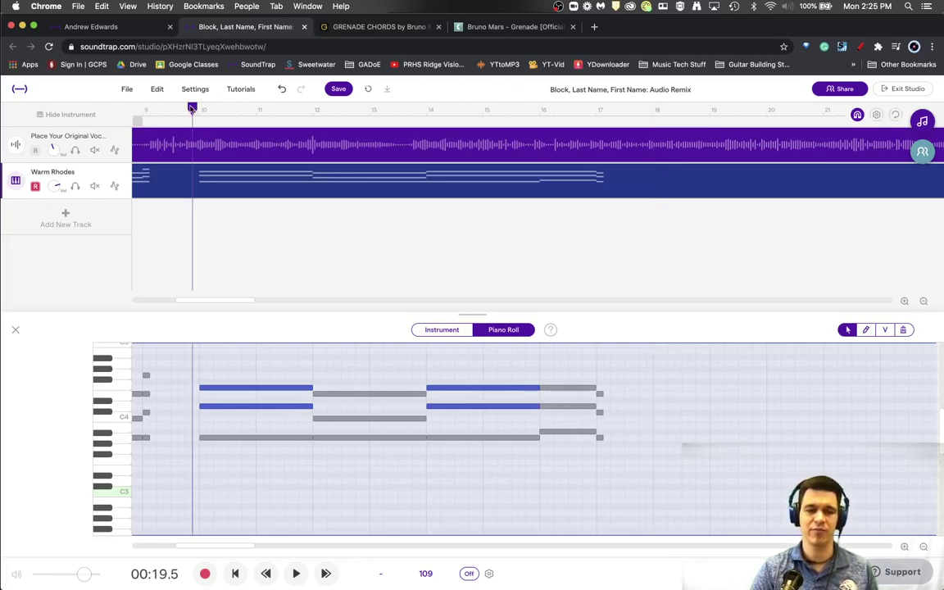
key(space)
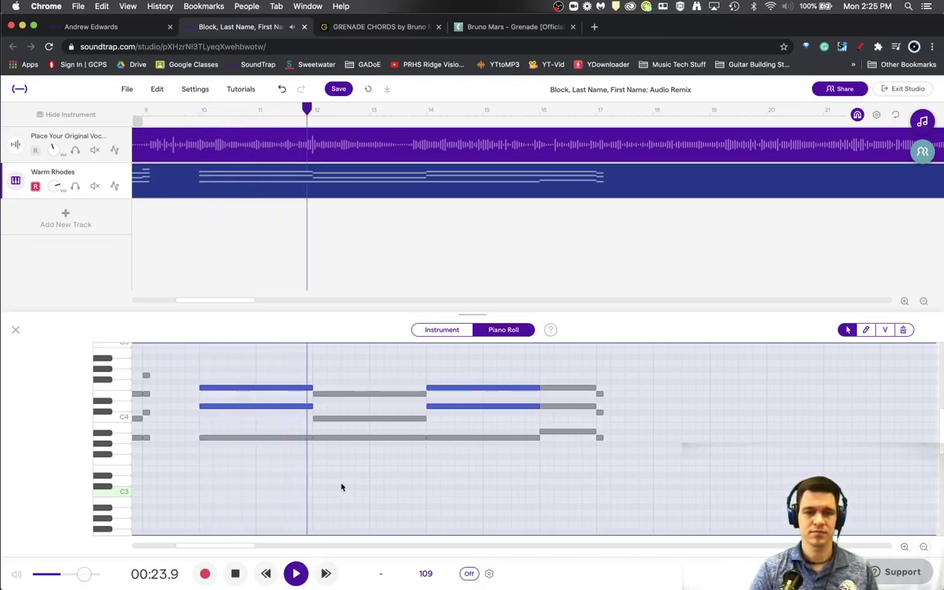
key(space)
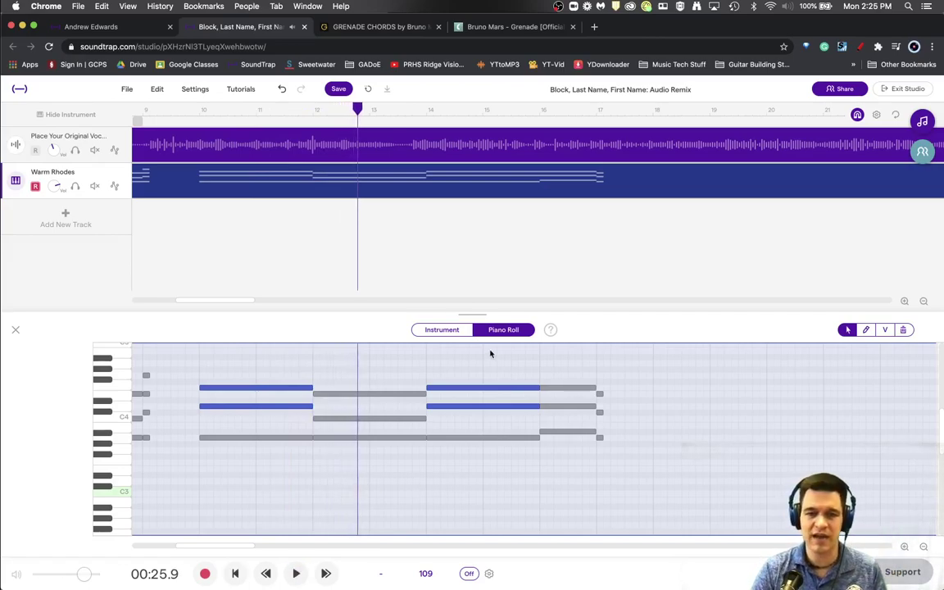
click(528, 485)
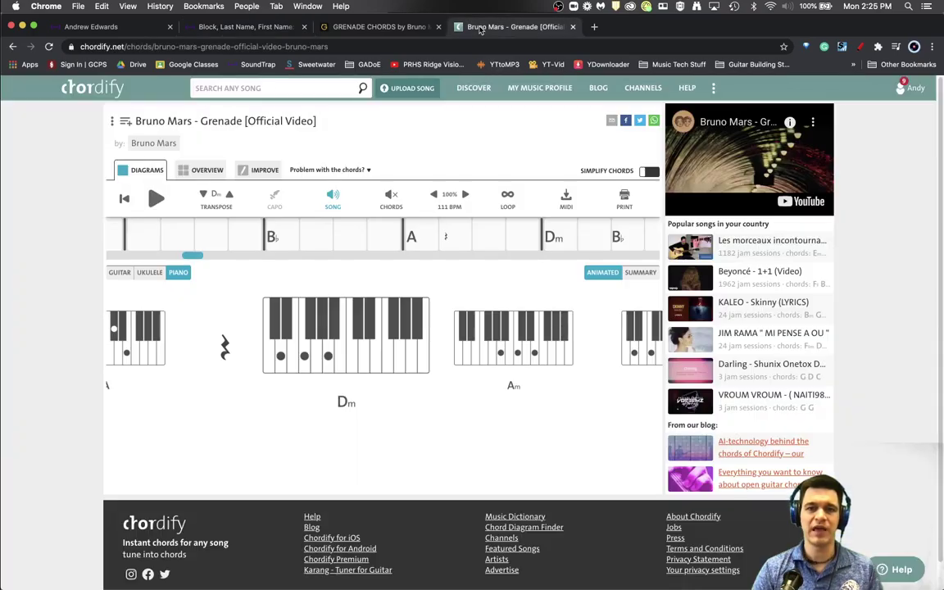
click(463, 27)
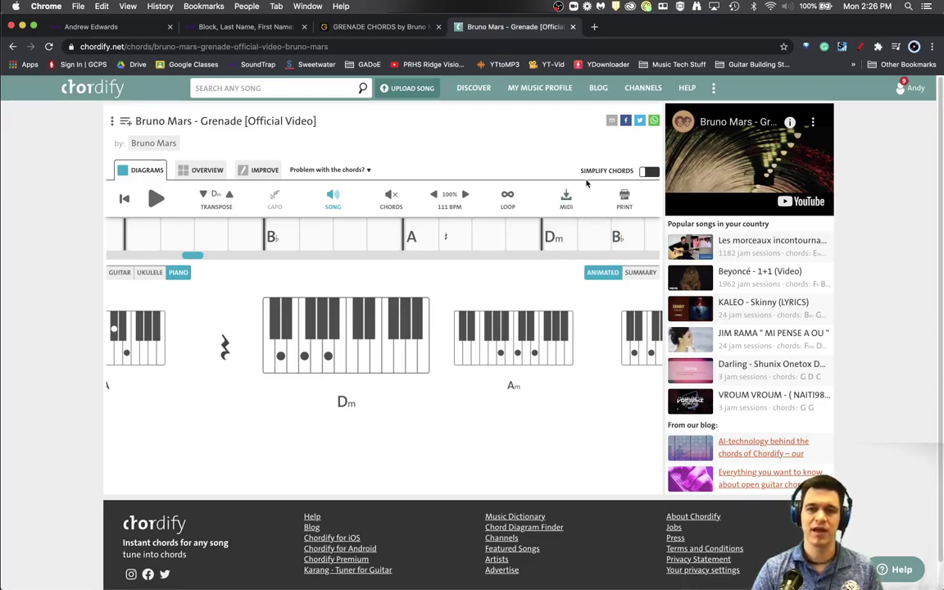
click(565, 196)
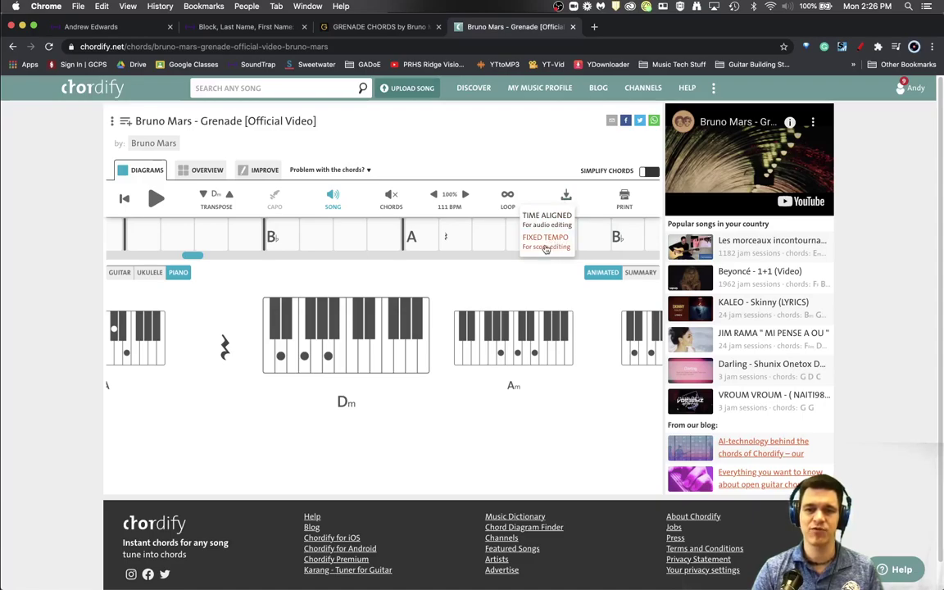
click(481, 138)
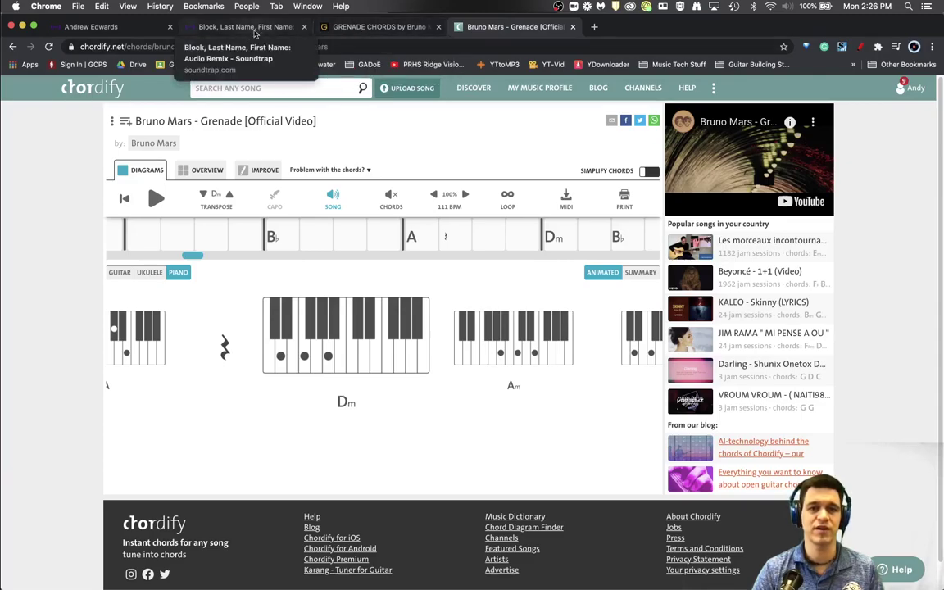
click(380, 30)
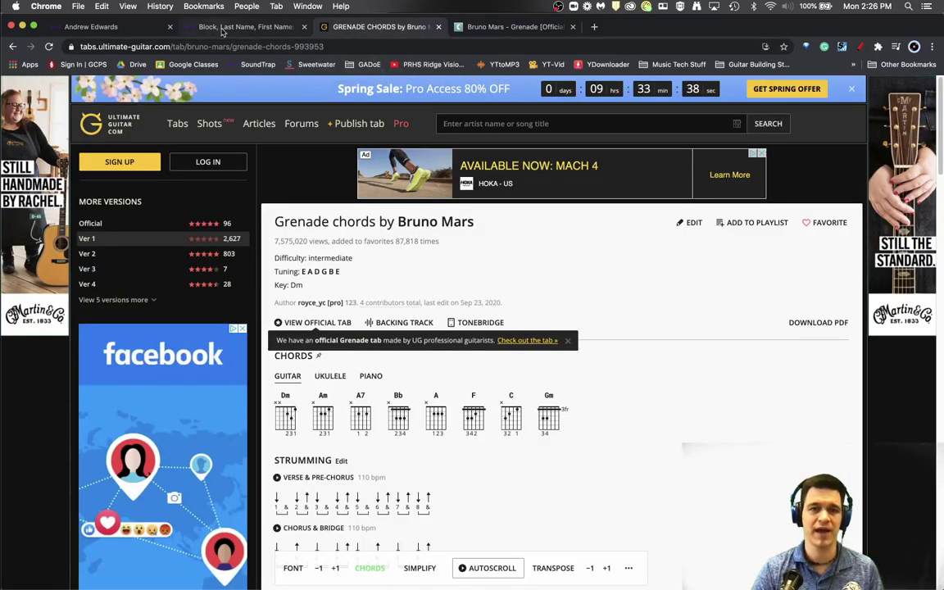
click(197, 26)
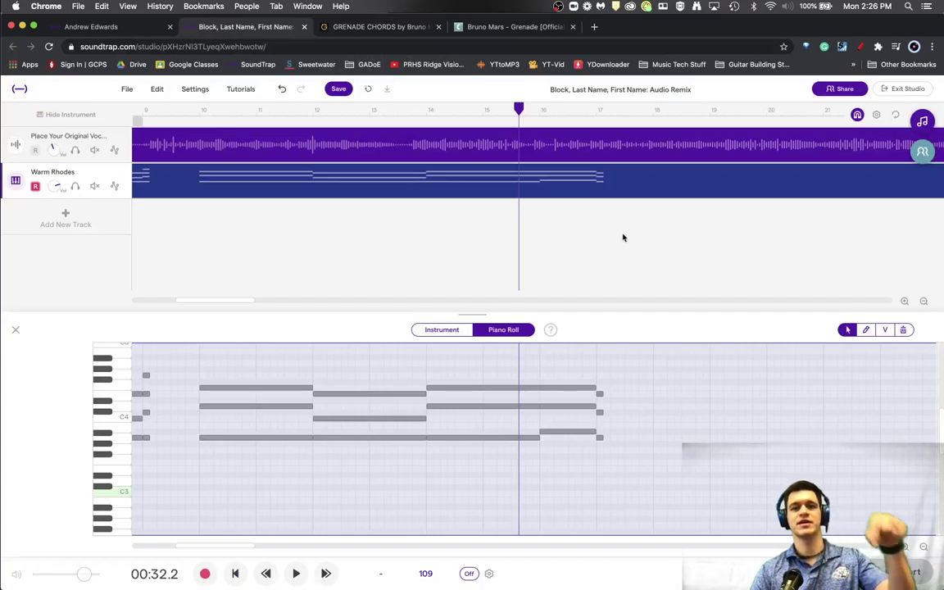